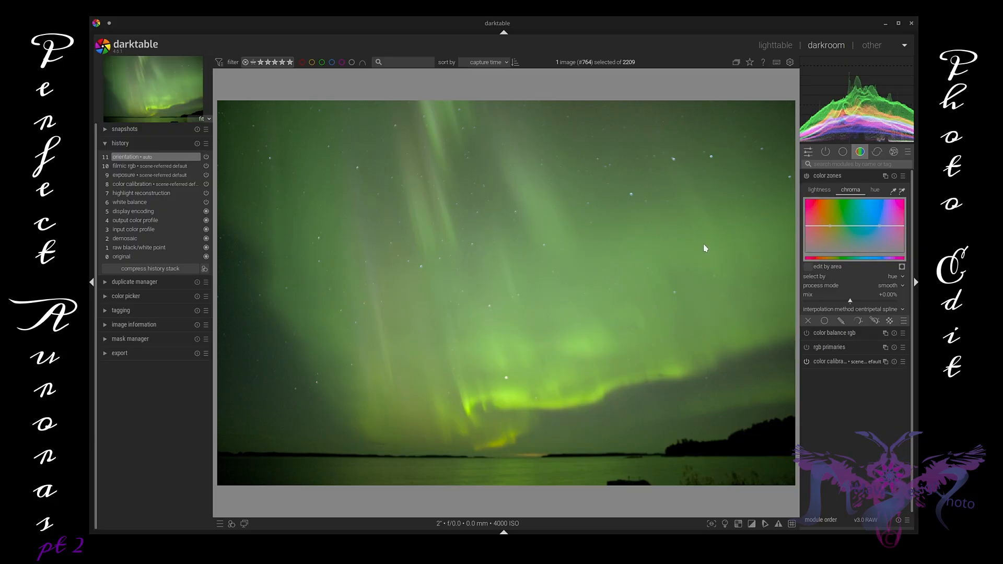
- Show only the active modules and set the demosaic method to LMMSE
left_click(846, 175)
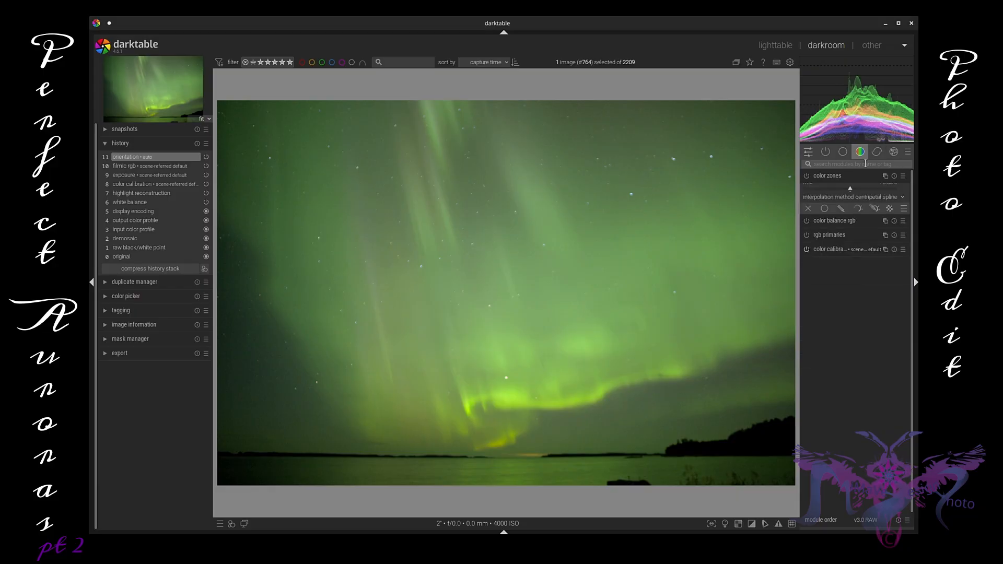
left_click(907, 151)
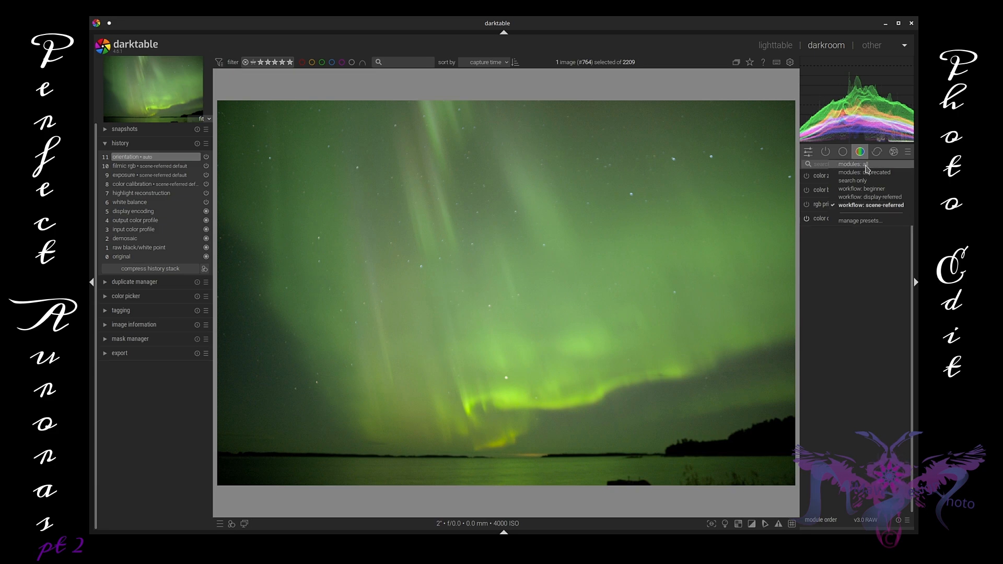
left_click(829, 156)
left_click(829, 155)
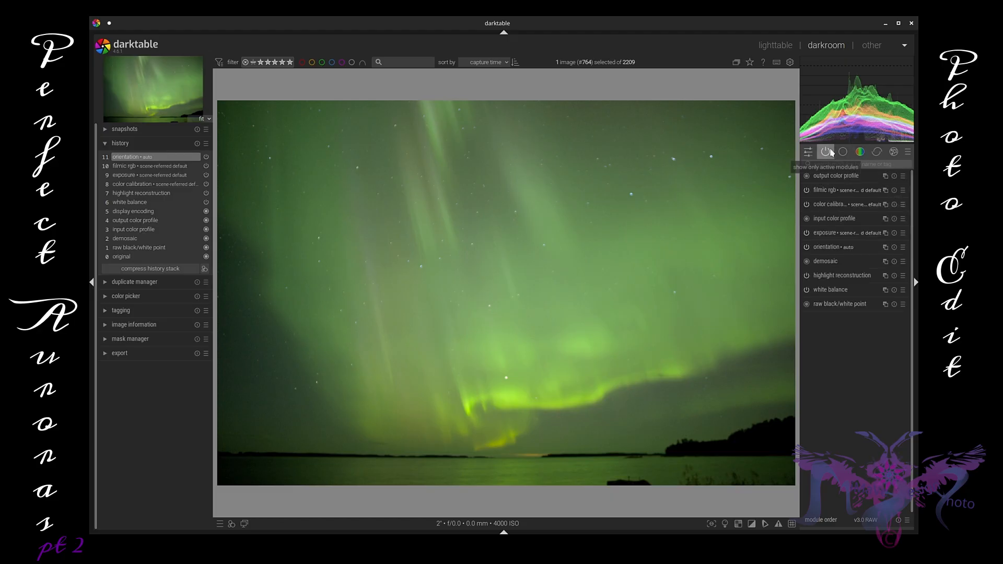
left_click(845, 260)
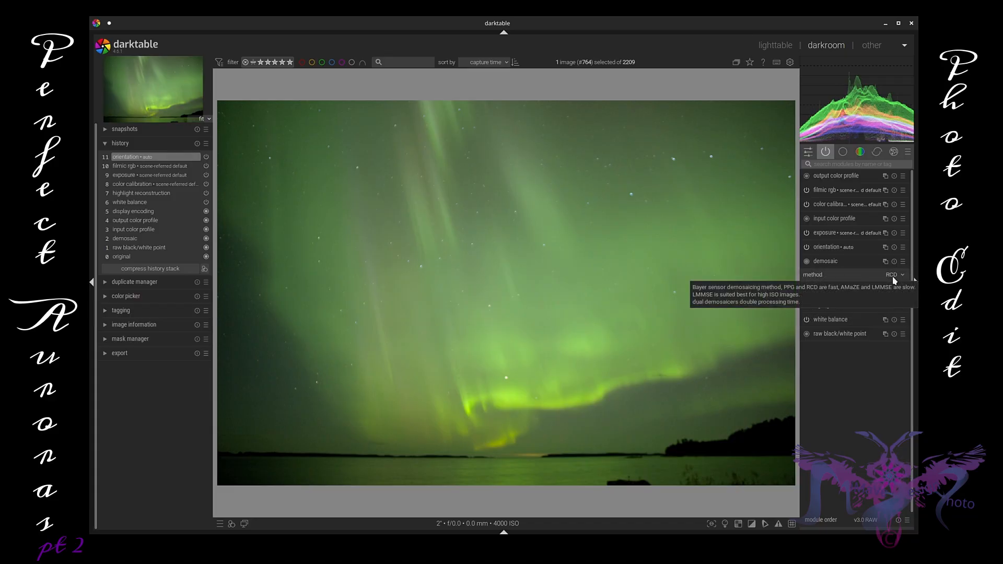
left_click(894, 275)
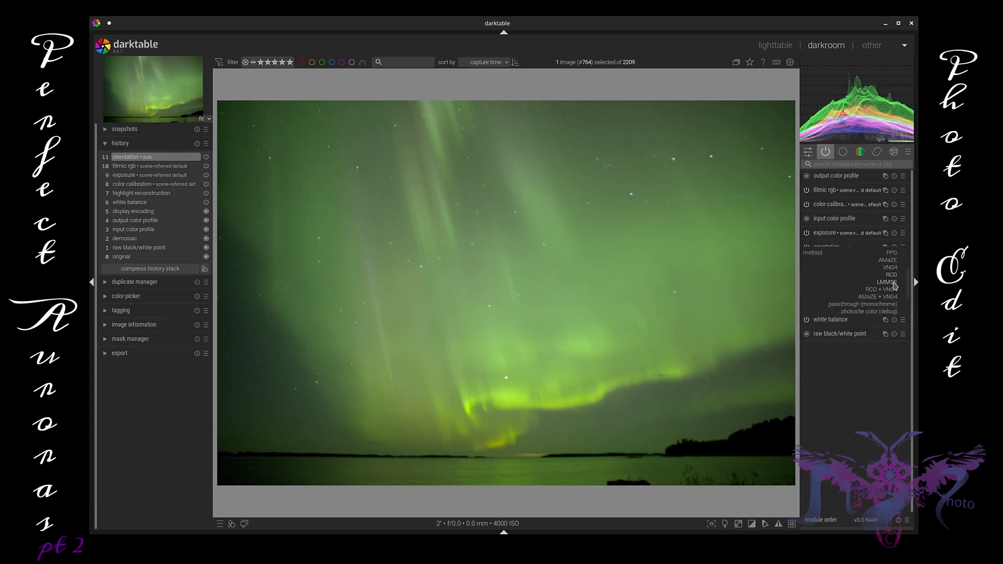
left_click(894, 284)
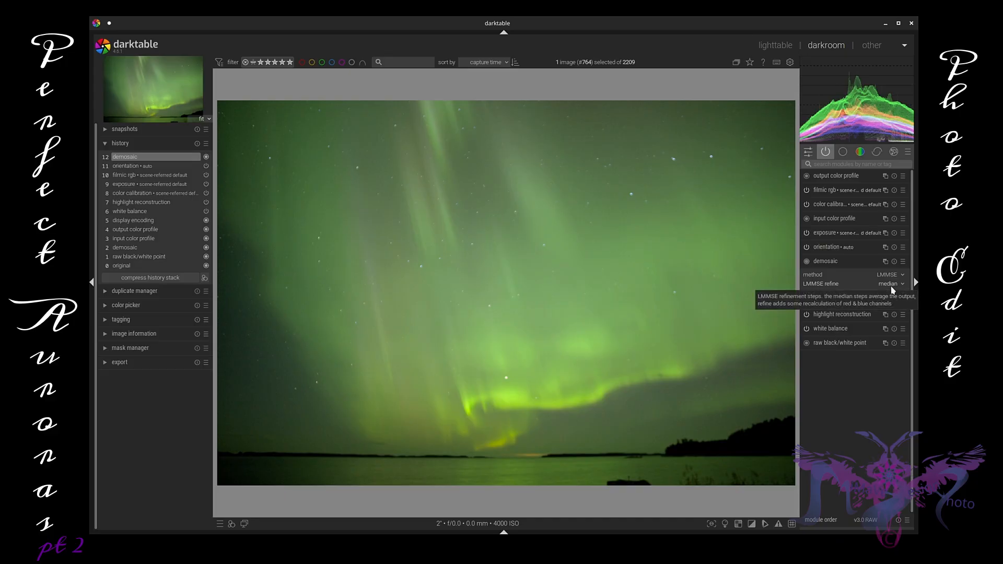
left_click(851, 261)
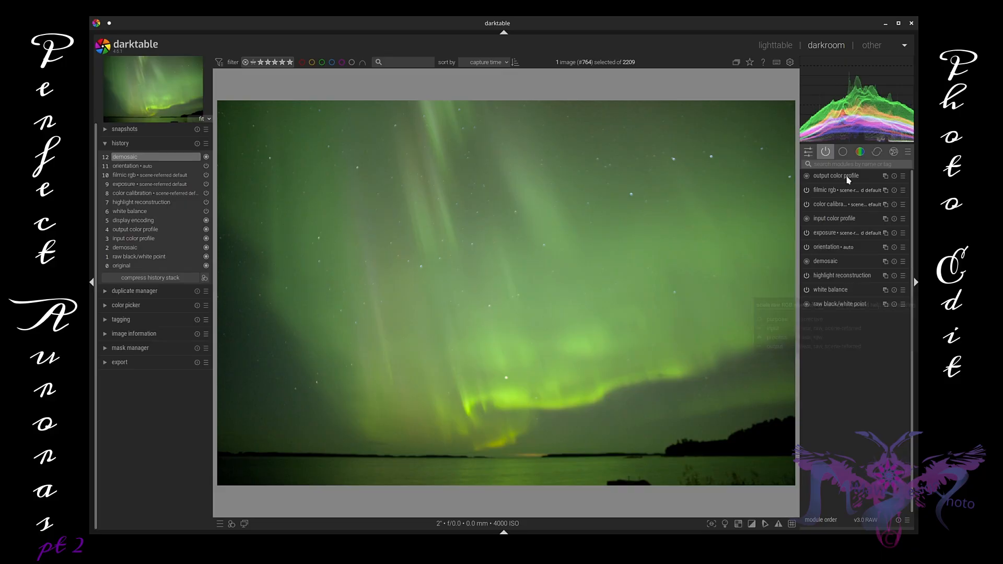
- Open the color balance rgb module and set its linear chroma grading shadows to -1.83%
left_click(846, 153)
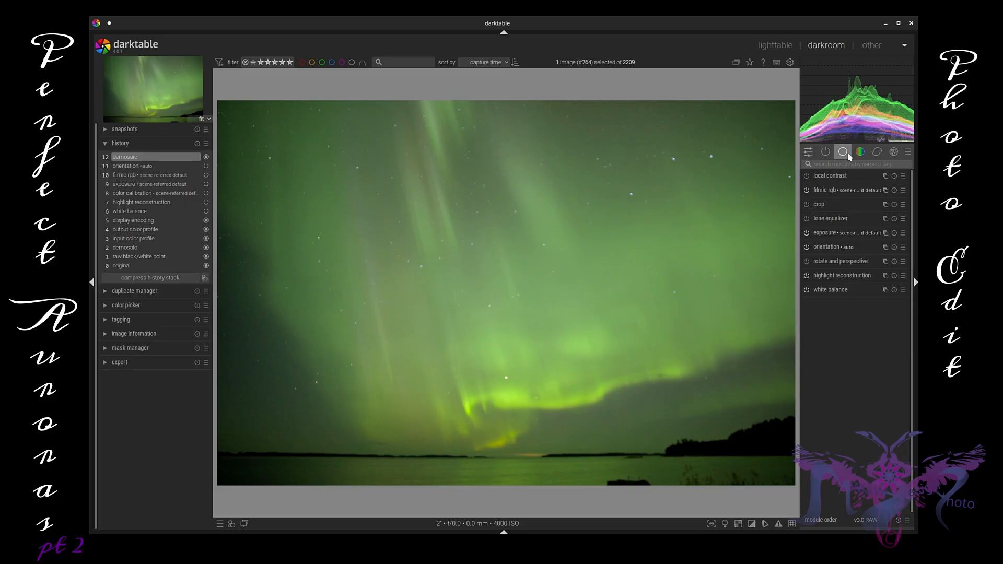
left_click(861, 152)
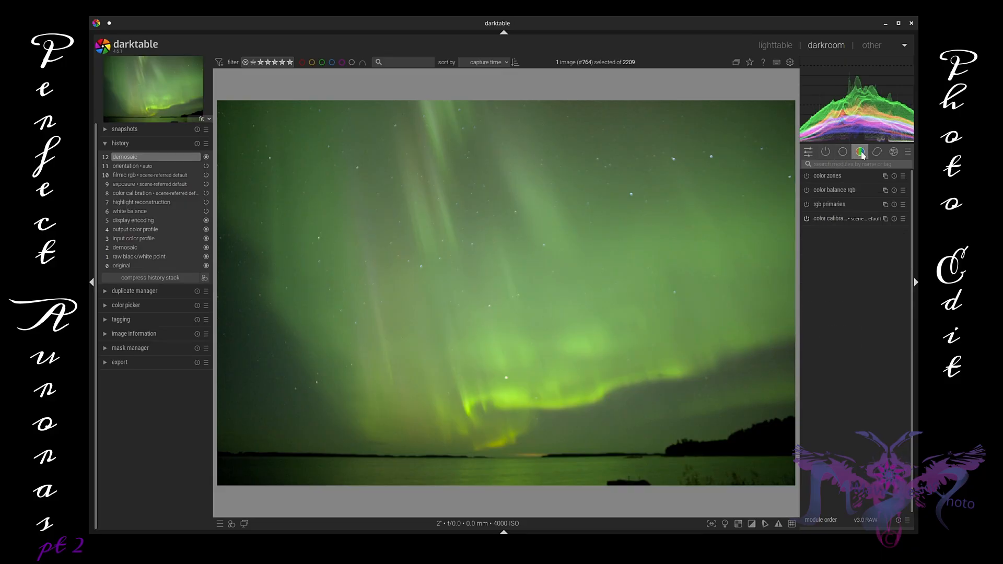
left_click(842, 192)
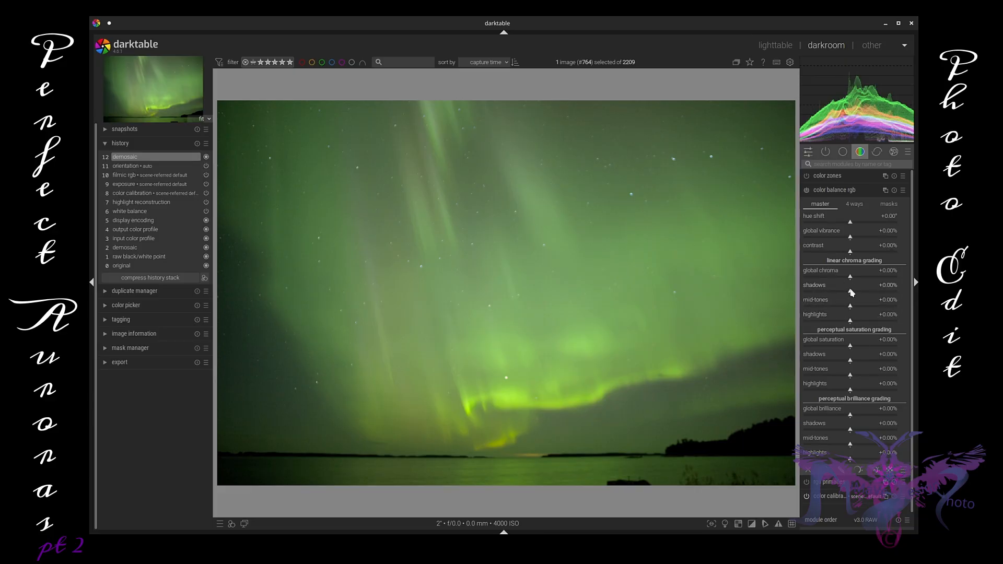
left_click_drag(851, 292, 848, 294)
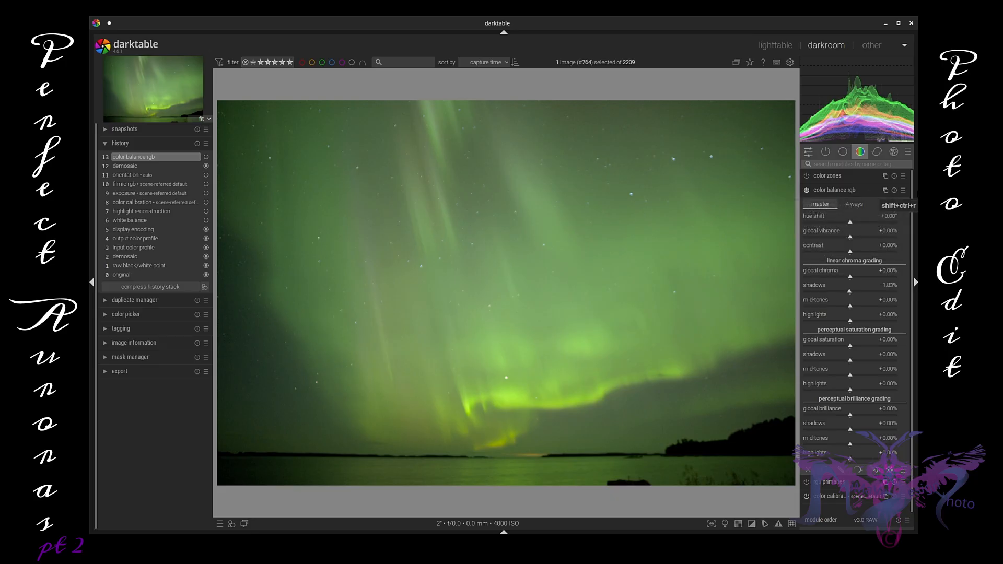
left_click(903, 190)
left_click(858, 191)
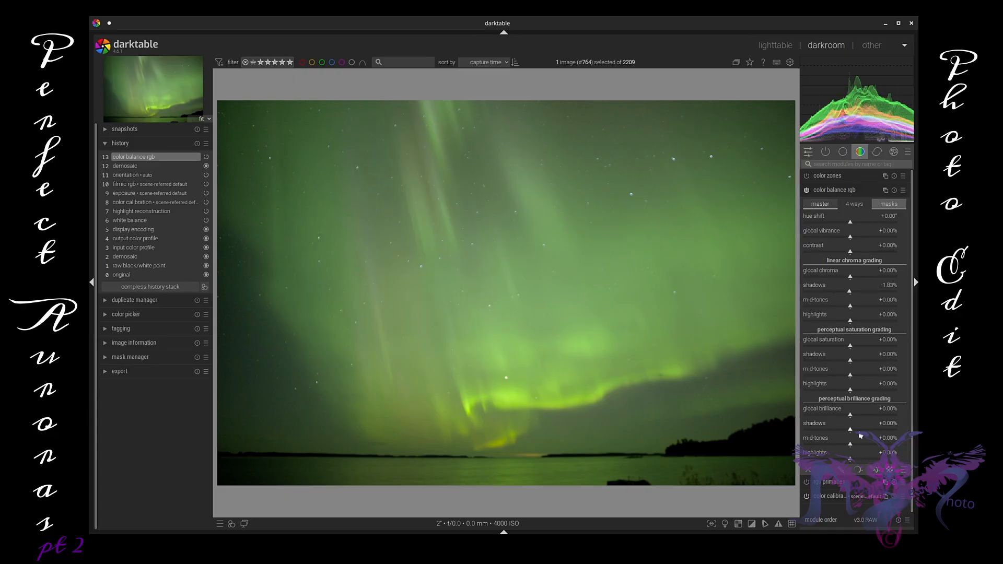
- Enable a drawn & parametric mask for color balance rgb and place a horizontal gradient just above the horizon
left_click(875, 468)
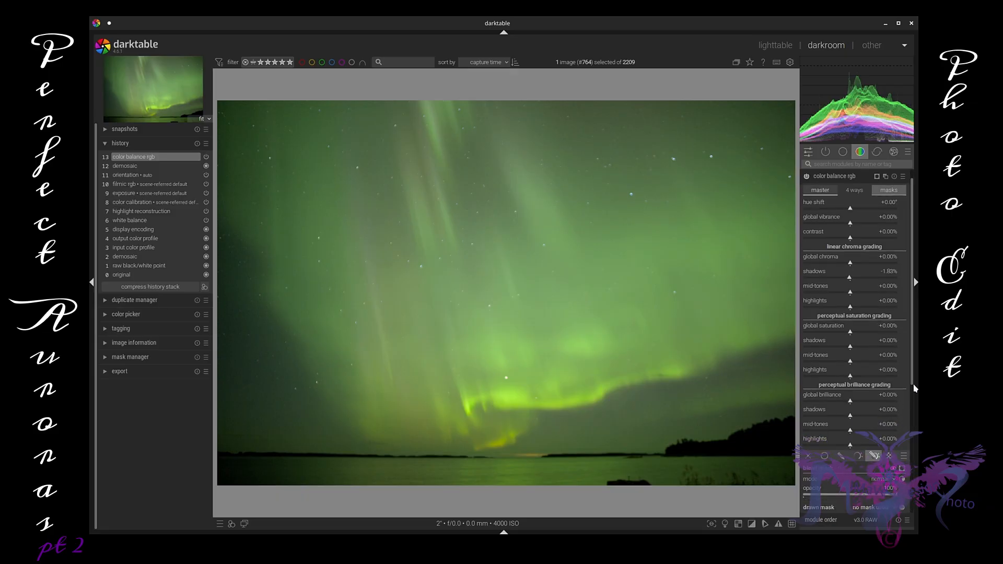
left_click_drag(915, 374, 915, 445)
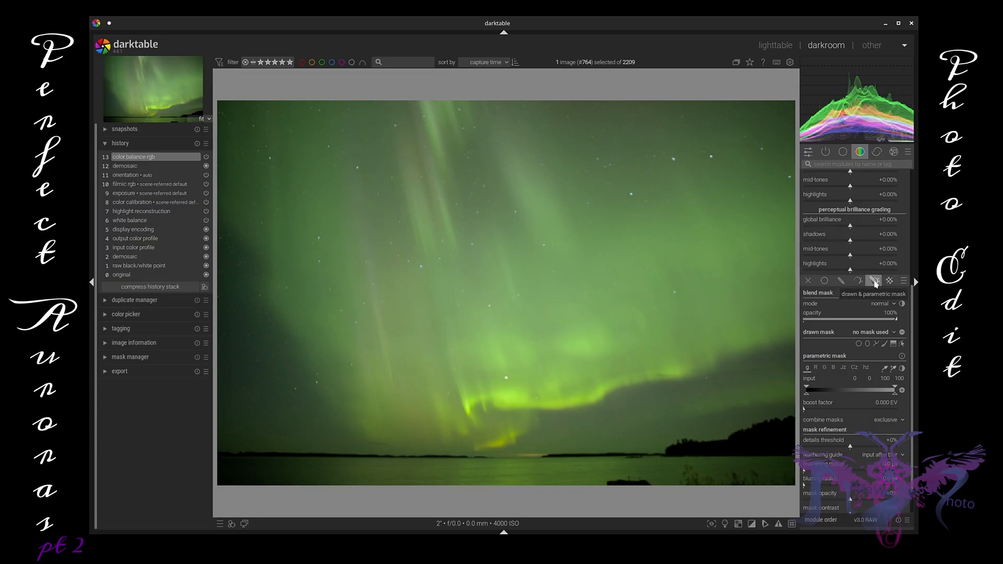
left_click(893, 344)
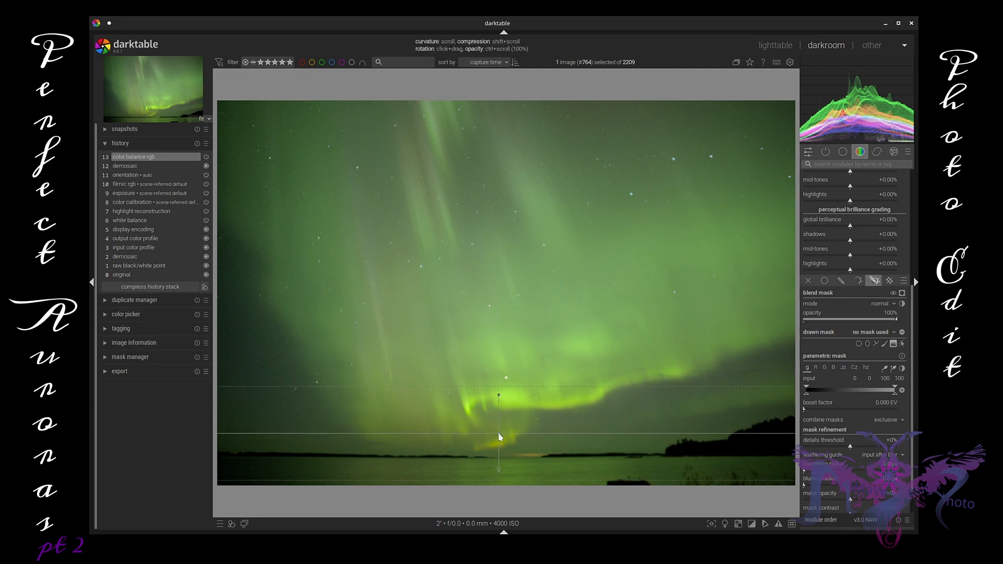
left_click(495, 434)
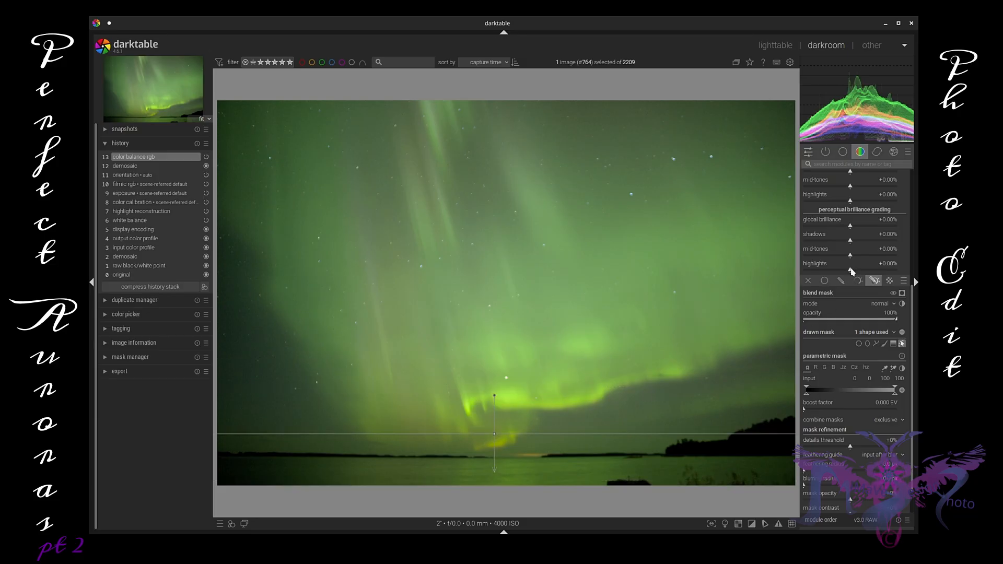
left_click_drag(850, 271, 875, 275)
double_click(890, 275)
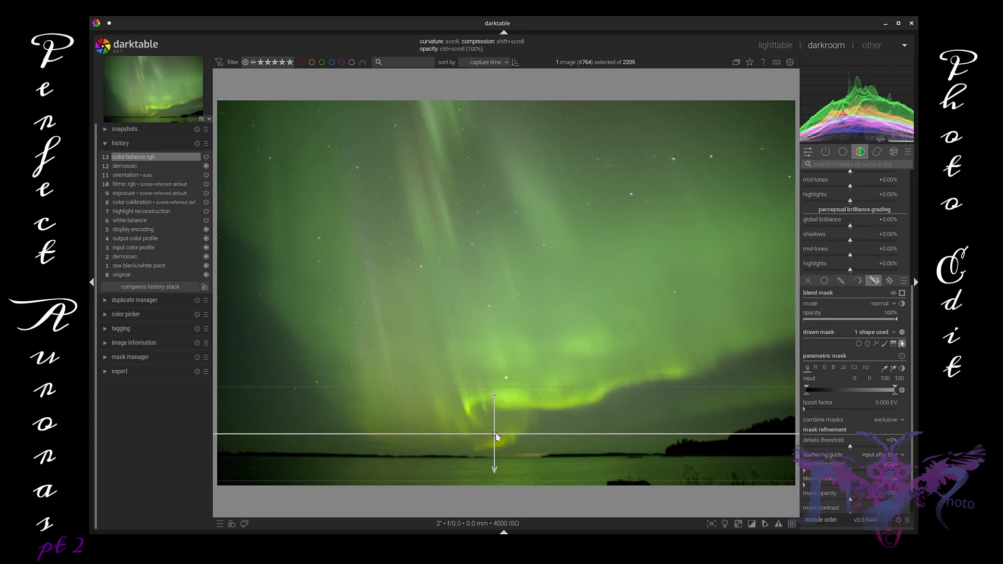
- Bend the gradient mask so its ends curve upward, with curvature just over 48%, and move its centre down to the horizon
scroll(496, 437, "up", 10)
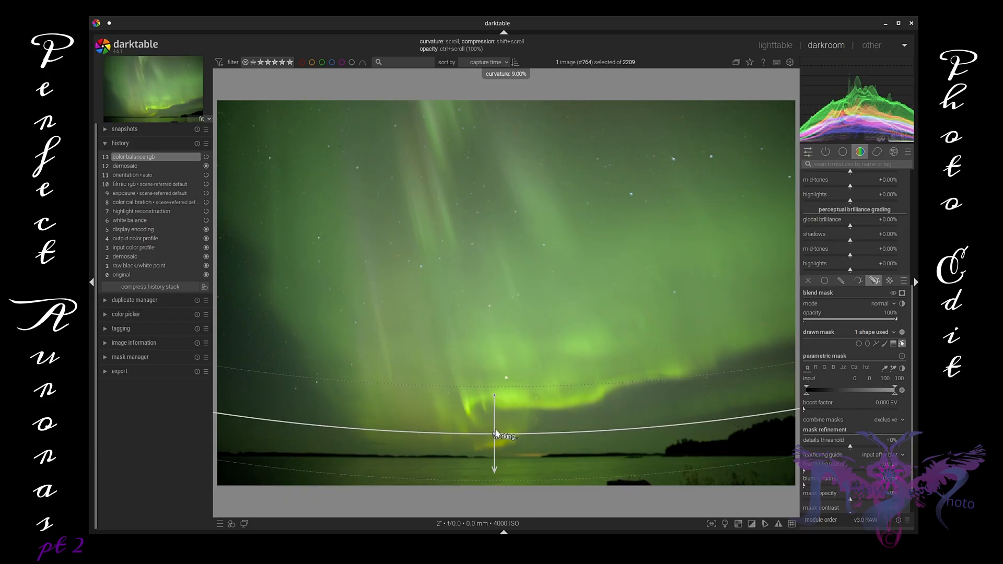
scroll(496, 436, "up", 15)
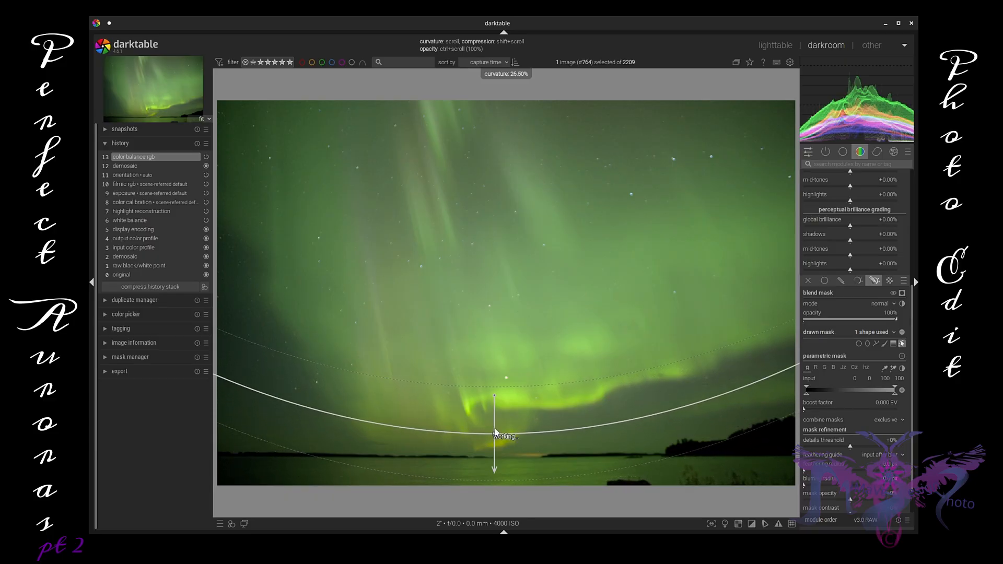
scroll(496, 437, "up", 11)
scroll(519, 427, "up", 2)
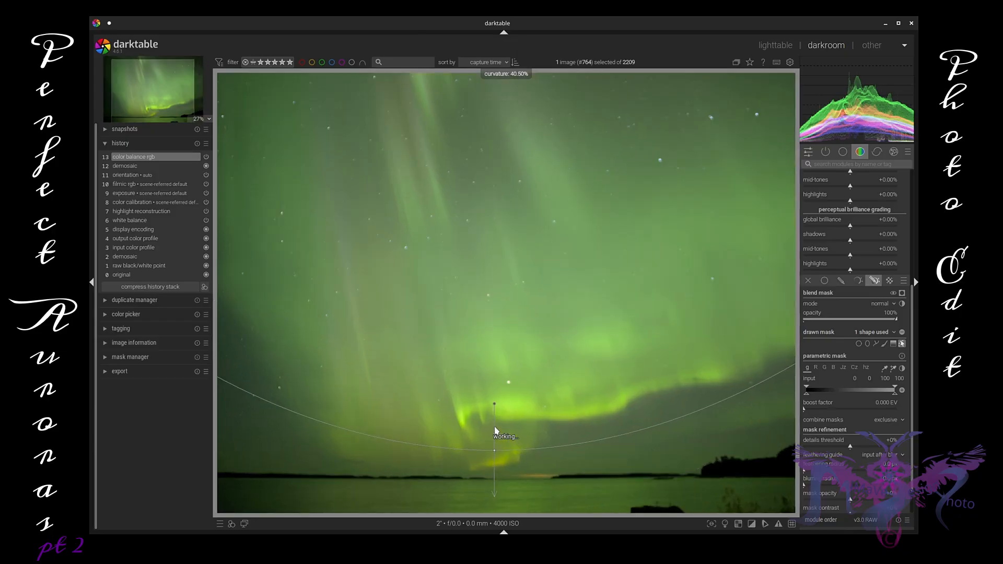
scroll(533, 418, "down", 3)
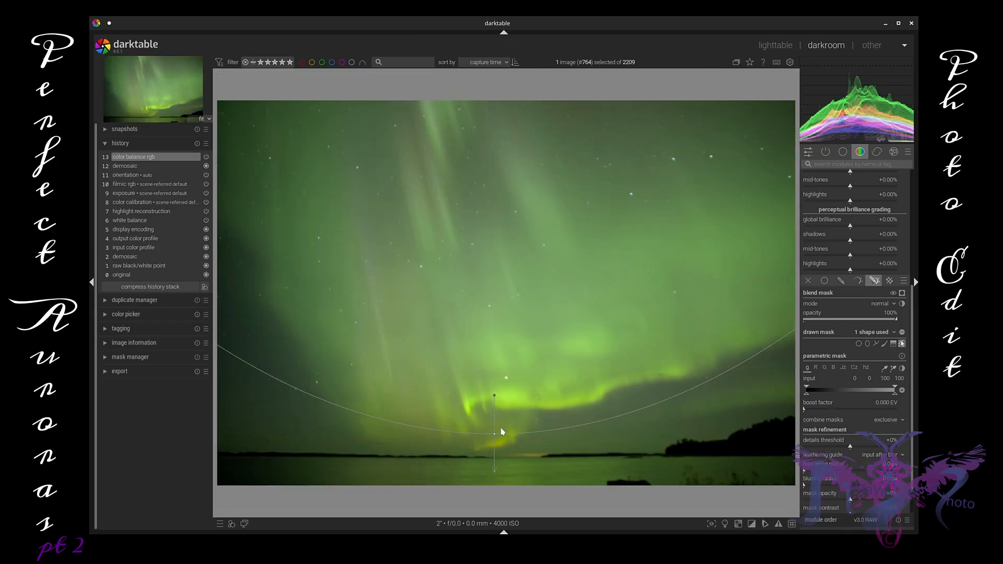
left_click_drag(497, 436, 497, 462)
scroll(496, 423, "up", 5)
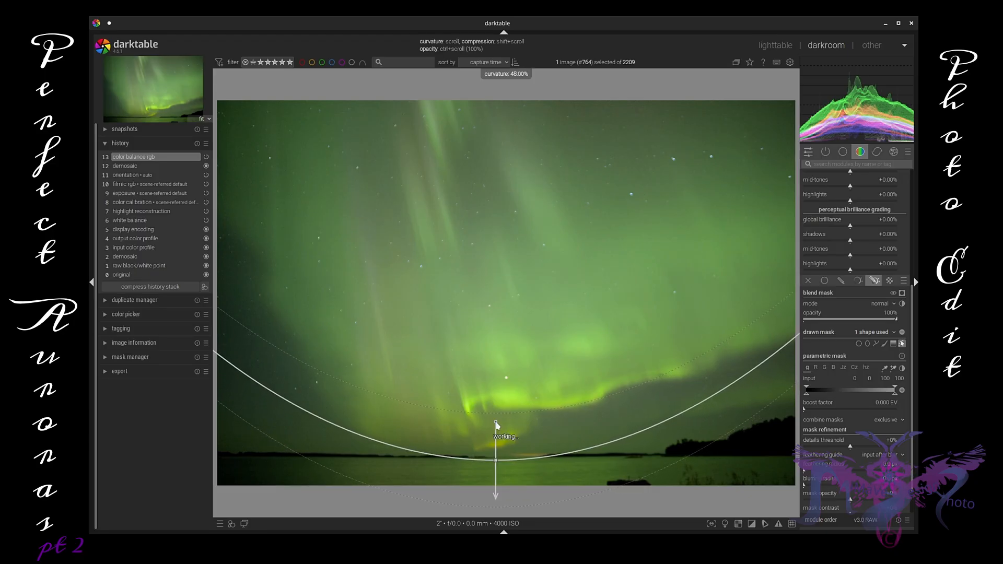
scroll(496, 424, "up", 4)
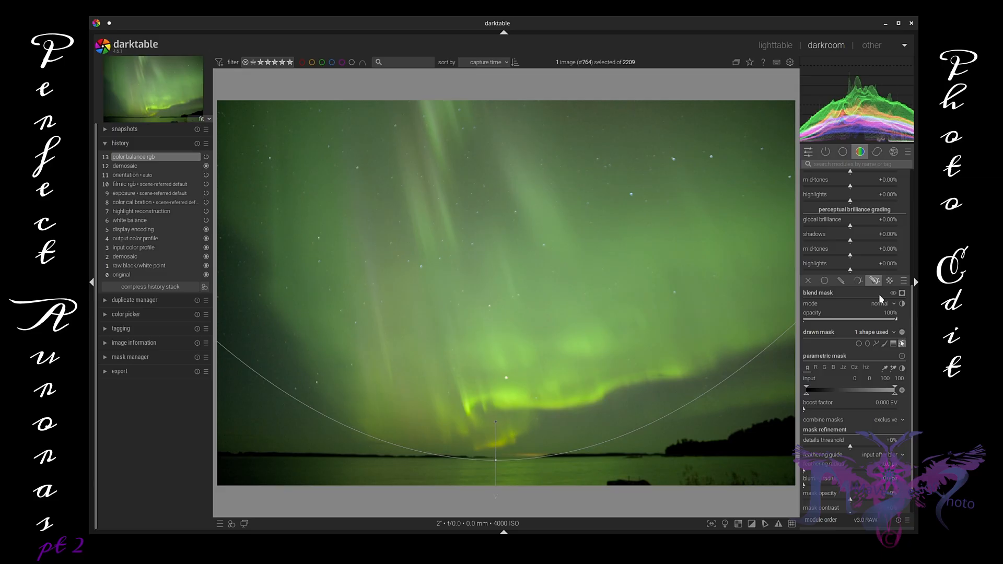
- Set linear chroma shadows to -35.78%, mid-tones +33.94%, highlights -39.45%, and perceptual saturation shadows to +33.94%, mid-tones -16.51%, highlights -11.01%
left_click_drag(912, 311, 904, 227)
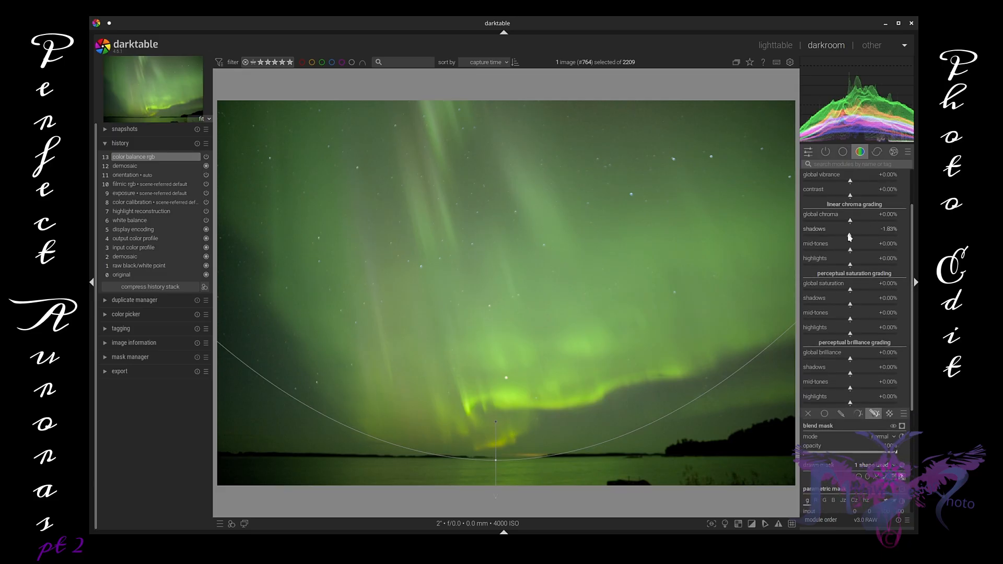
left_click_drag(850, 236, 831, 265)
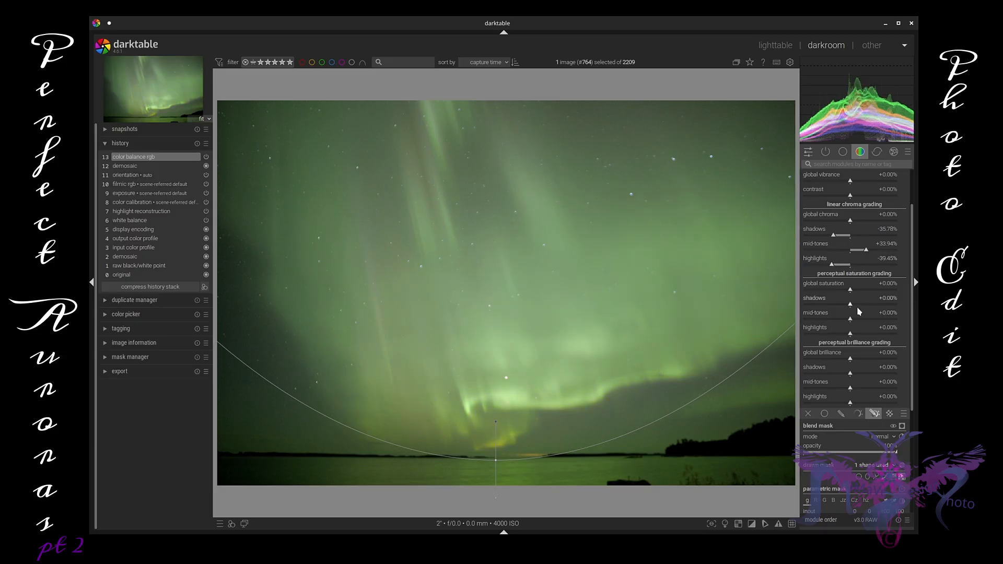
left_click_drag(851, 307, 854, 336)
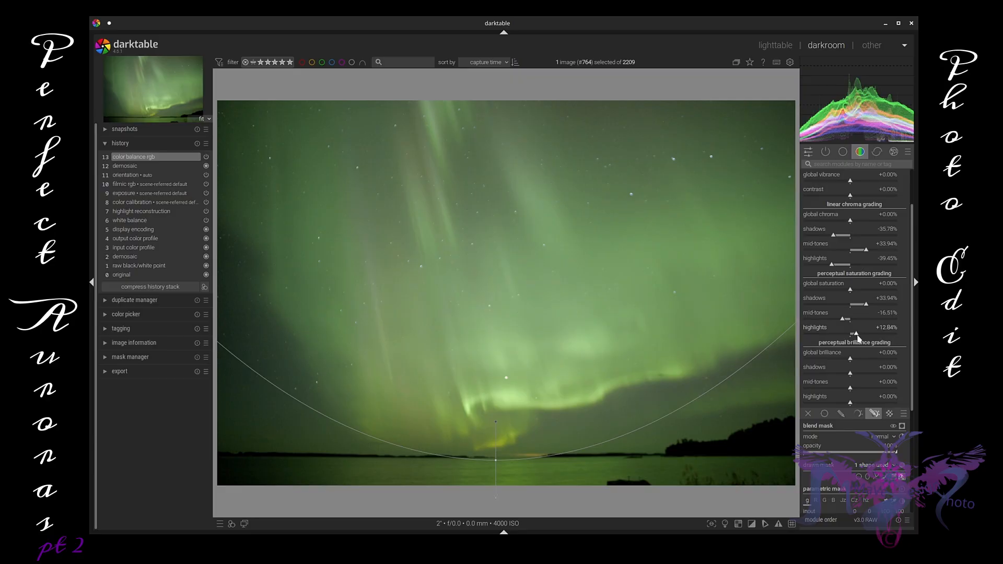
left_click_drag(857, 336, 846, 337)
- Set perceptual brilliance grading to global -7.34%, shadows -27.52%, mid-tones +43.12% and highlights +23.85%
left_click_drag(849, 375, 838, 372)
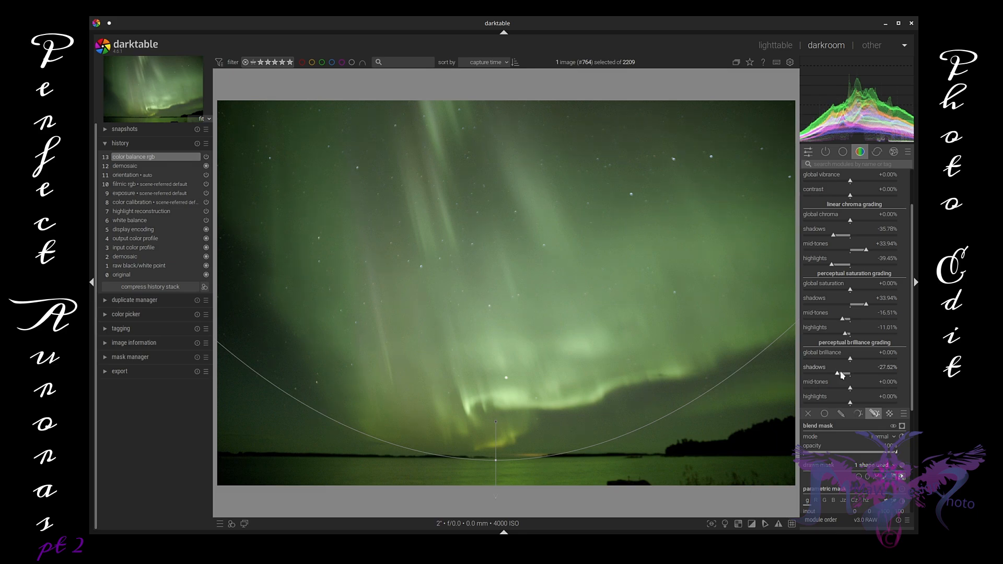
left_click_drag(853, 390, 865, 389)
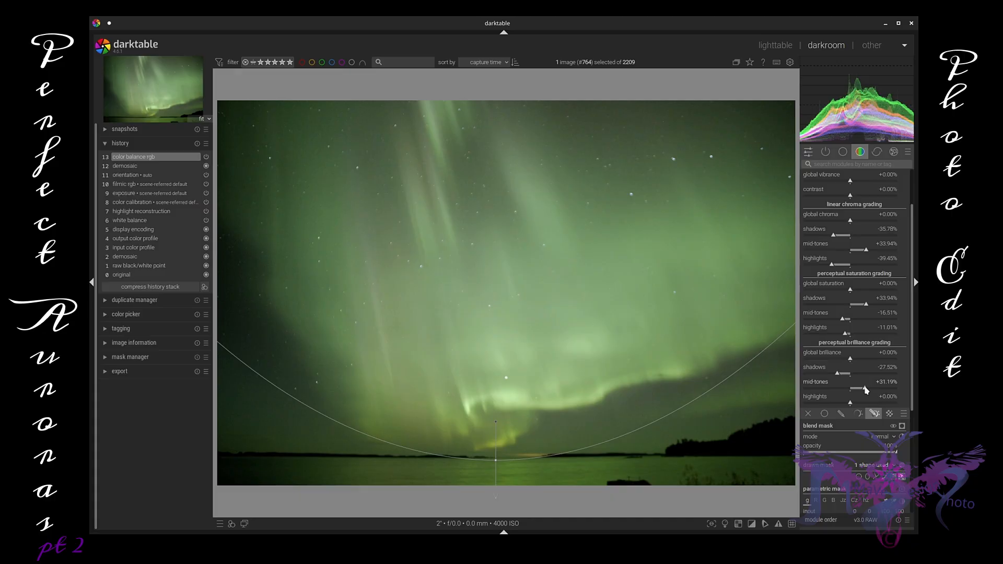
mouse_move(853, 87)
left_click_drag(850, 404, 861, 404)
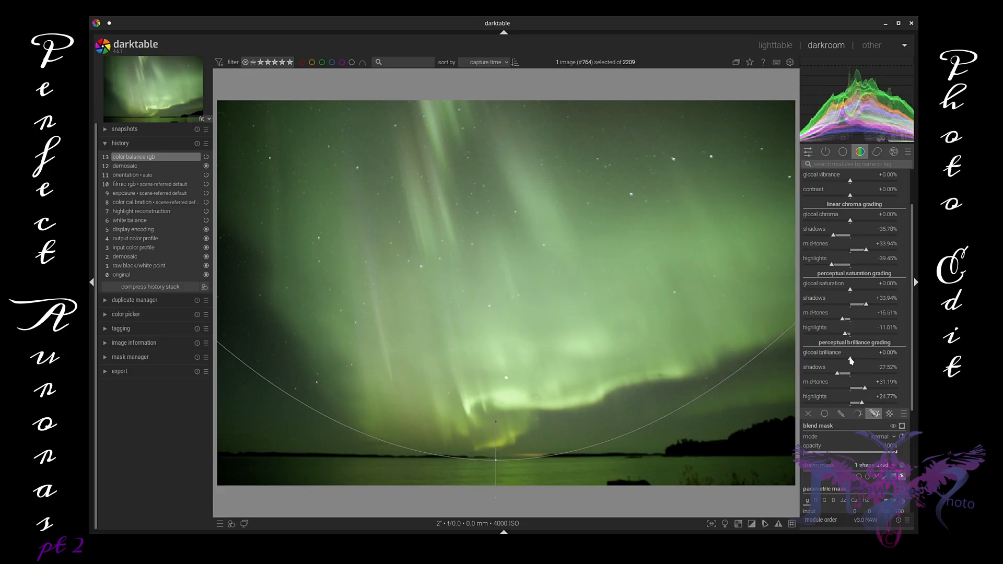
left_click_drag(850, 361, 847, 360)
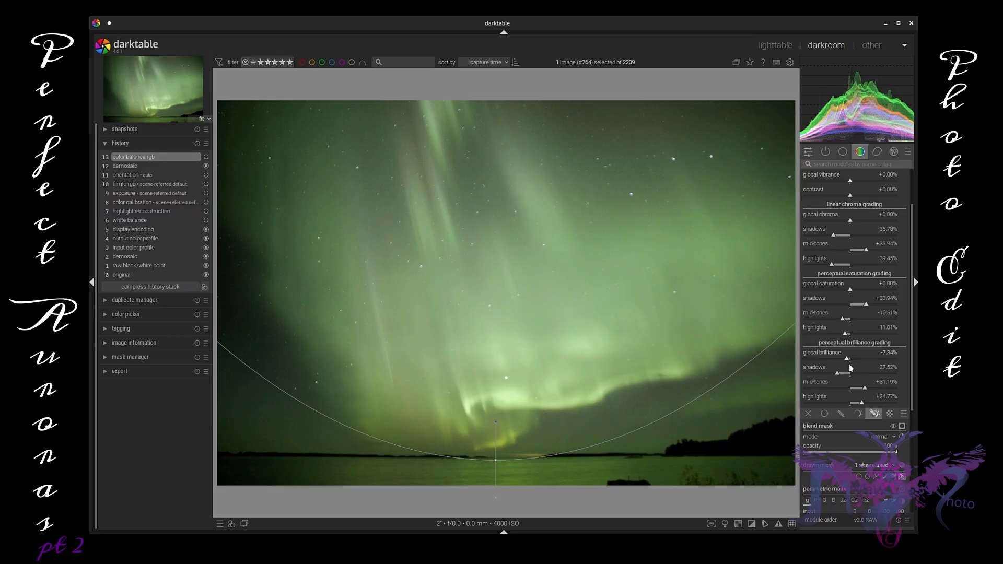
left_click_drag(866, 391, 861, 401)
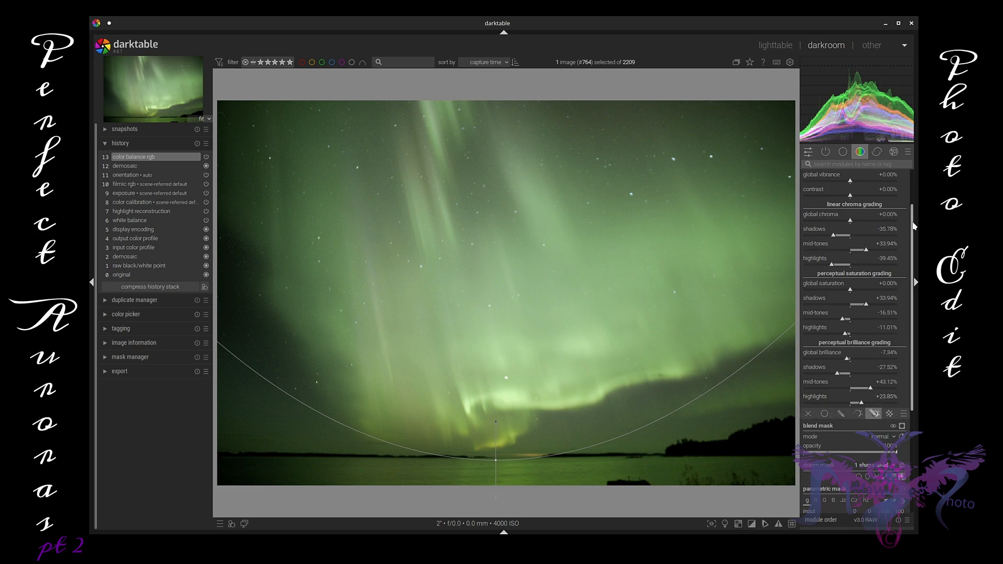
- Create a new instance of color balance rgb and enable a drawn & parametric mask for it
scroll(914, 224, "up", 2)
left_click(885, 190)
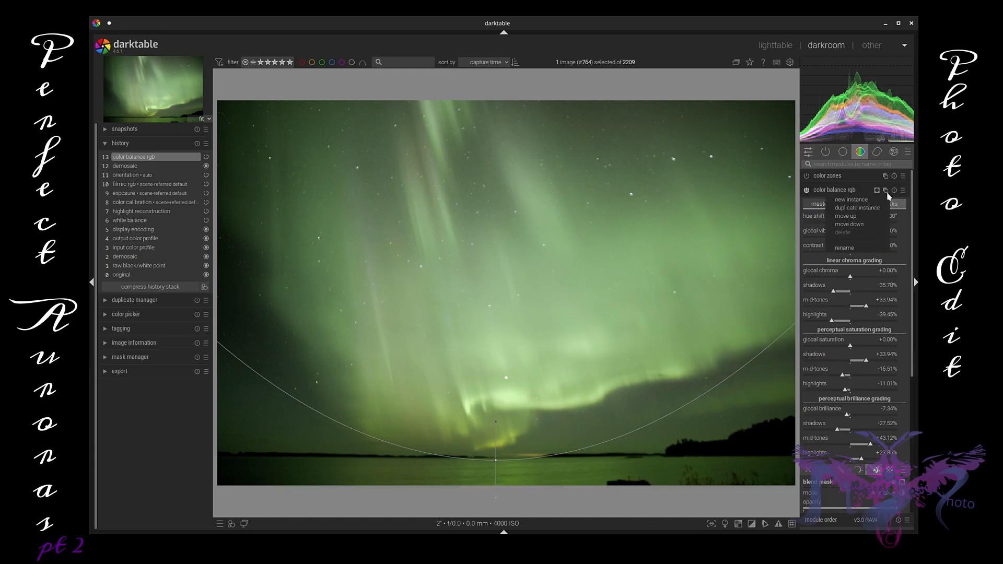
left_click(848, 200)
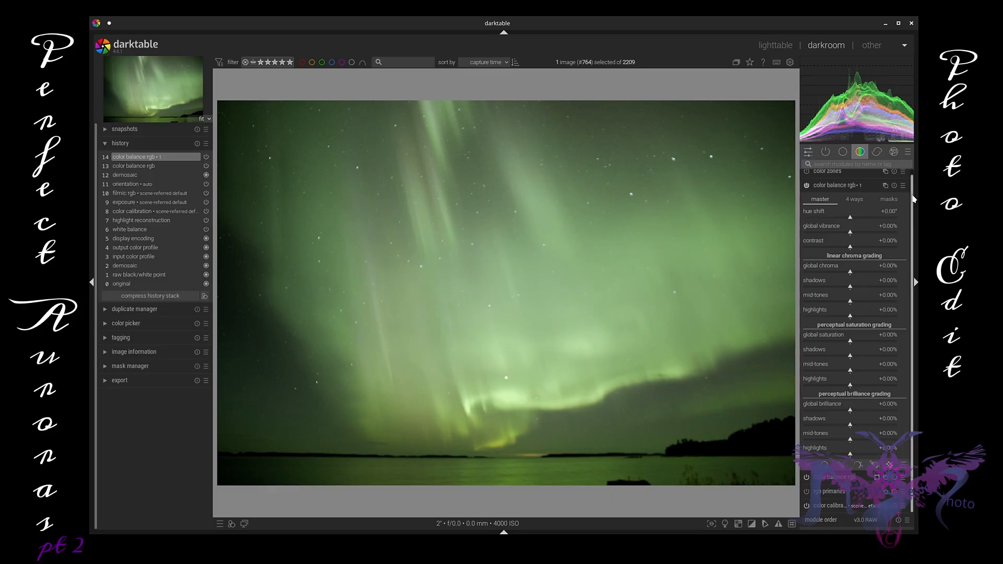
left_click(875, 465)
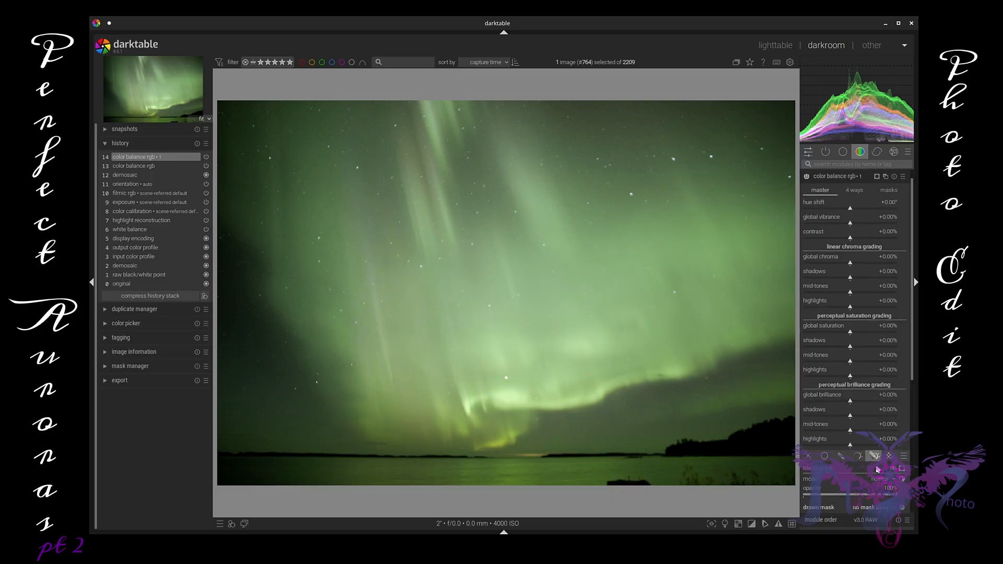
left_click_drag(915, 349, 917, 485)
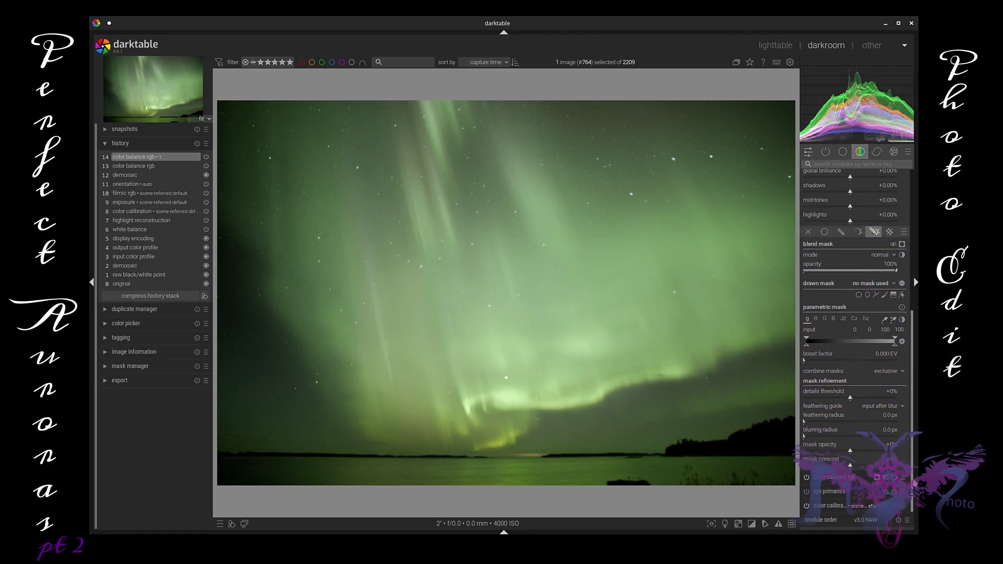
- Add a gradient mask just above the horizon and bend its ends upward to a curvature beyond -45%
left_click(893, 295)
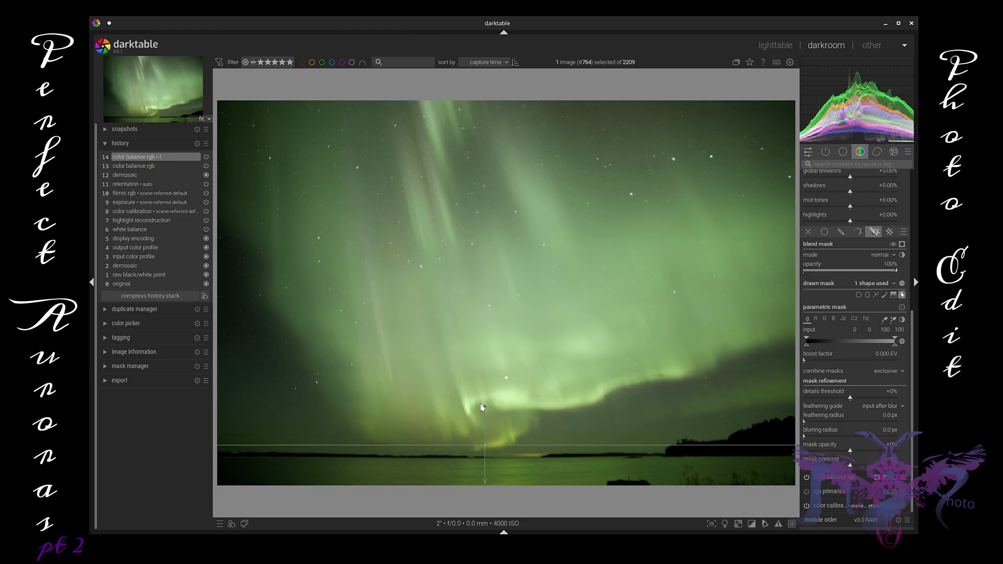
mouse_move(484, 447)
left_mouse_down()
mouse_move(509, 455)
mouse_move(485, 461)
left_mouse_up()
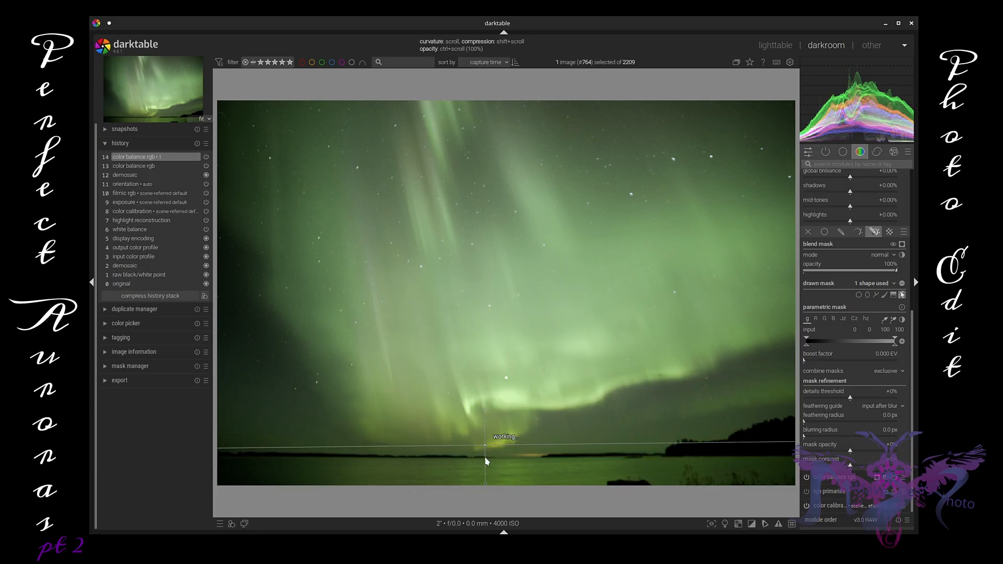
scroll(485, 486, "down", 5)
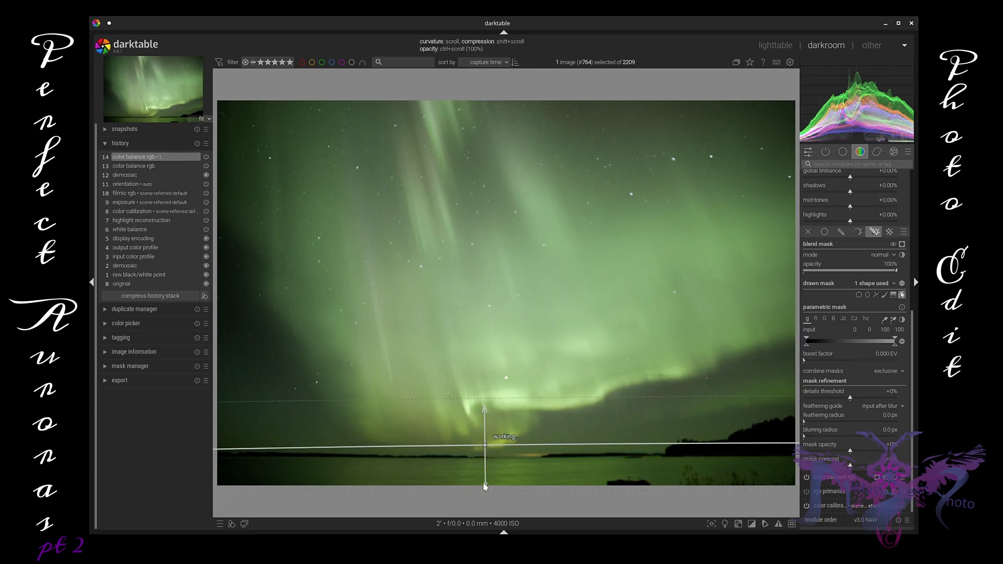
scroll(484, 486, "down", 14)
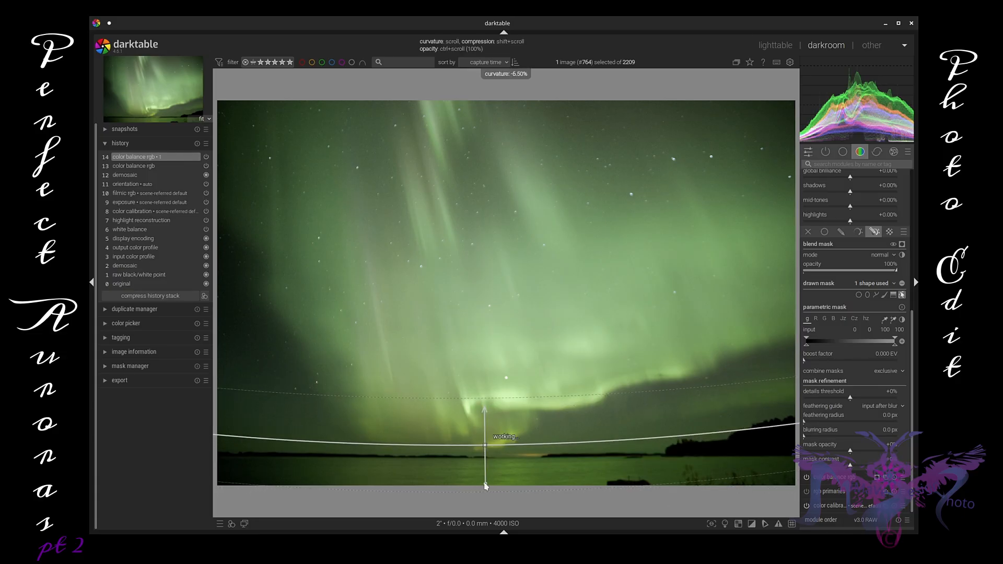
scroll(486, 485, "down", 14)
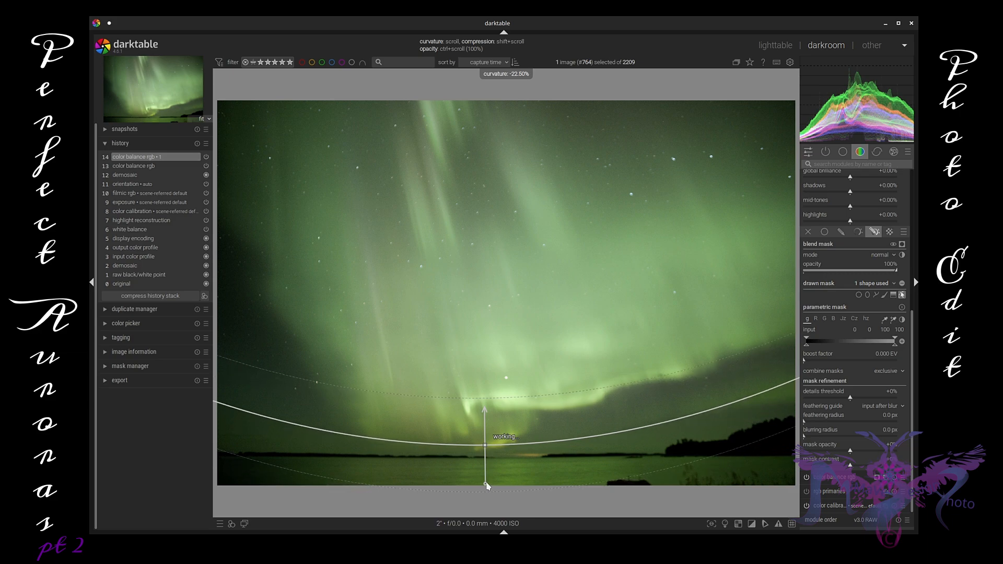
scroll(486, 486, "down", 10)
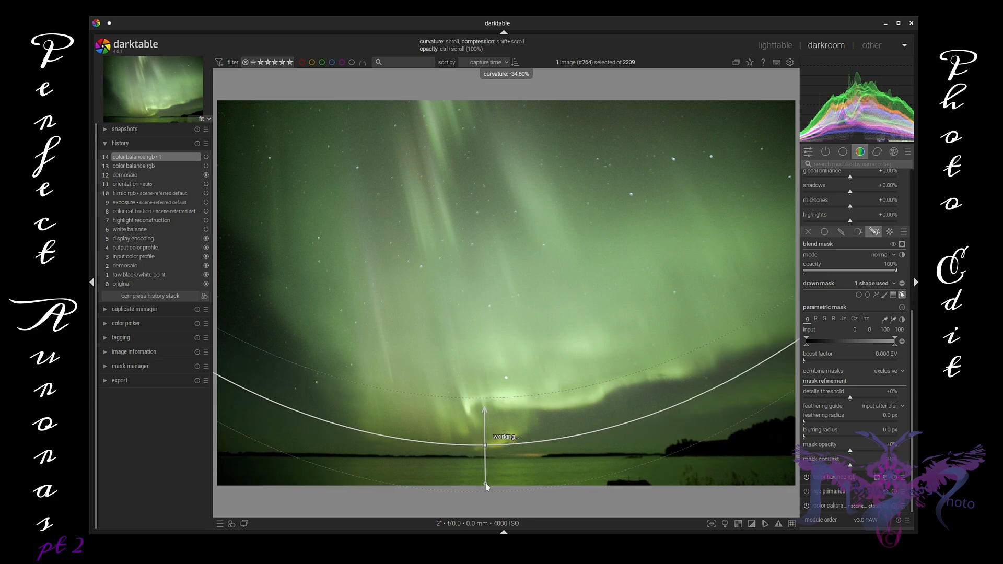
scroll(486, 486, "down", 15)
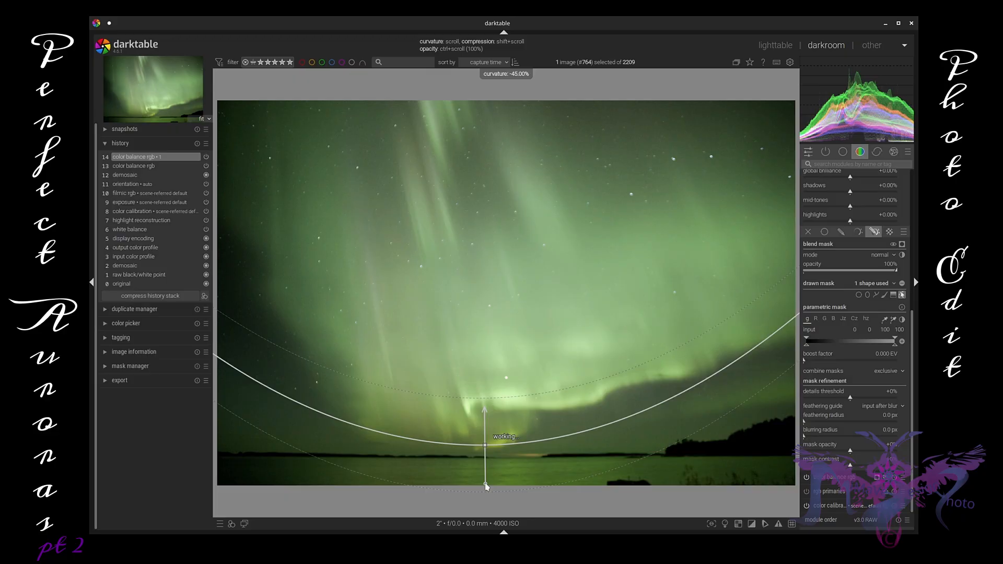
scroll(486, 486, "down", 4)
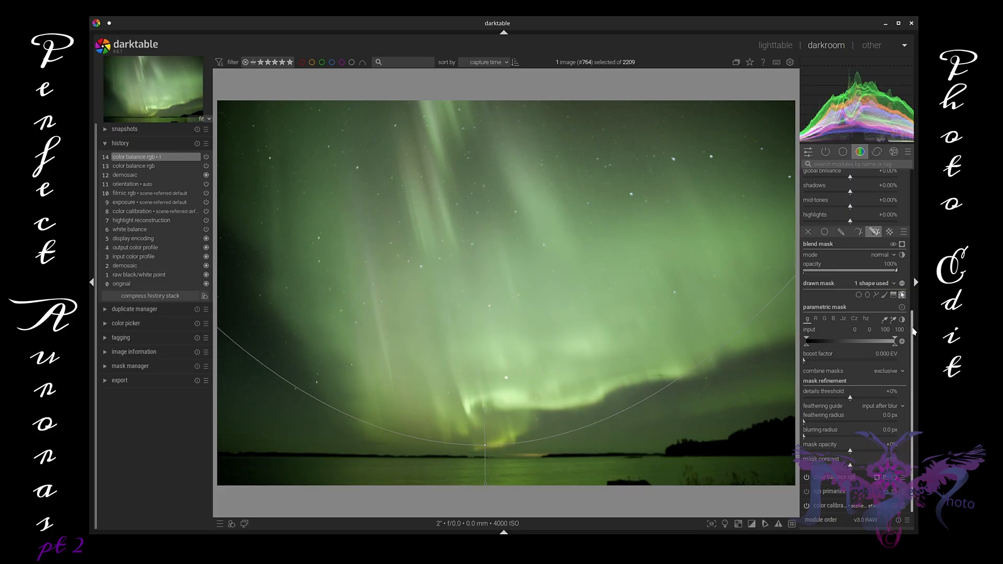
- Set linear chroma shadows to +26.61%, mid-tones -23.85%, highlights +23.85%, and perceptual saturation shadows to -30.28%, mid-tones -11.01%, highlights -22.02%
scroll(918, 311, "up", 3)
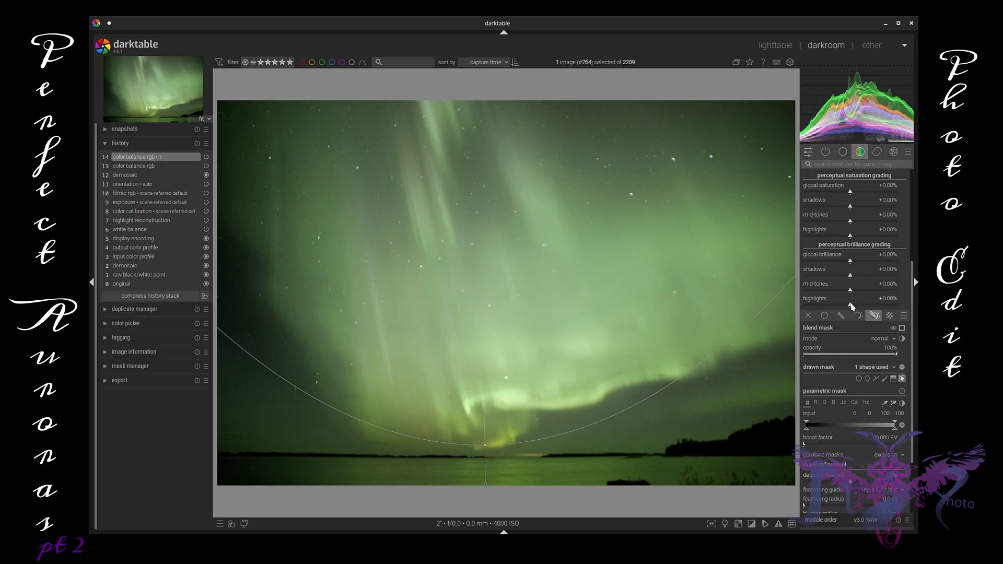
mouse_move(851, 306)
left_mouse_down()
mouse_move(889, 308)
mouse_move(851, 307)
left_mouse_up()
left_click_drag(913, 269, 915, 204)
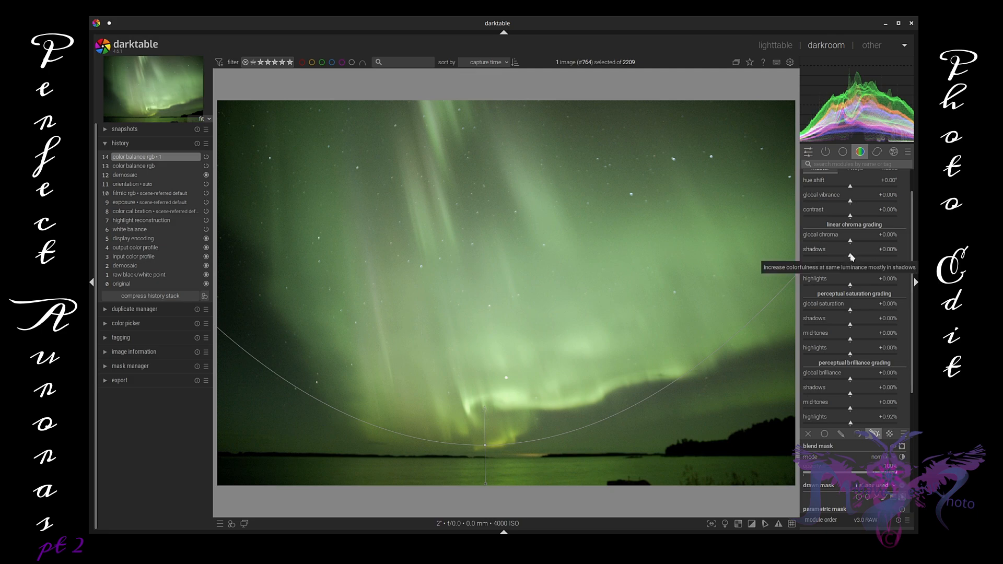
left_click_drag(850, 257, 860, 287)
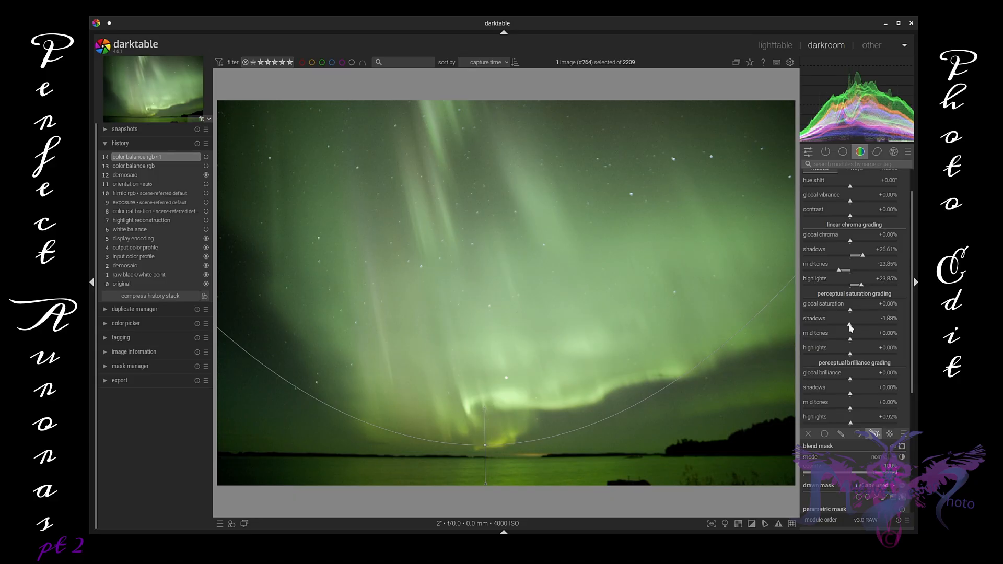
mouse_move(849, 326)
left_mouse_down()
mouse_move(836, 324)
mouse_move(864, 343)
mouse_move(845, 342)
left_mouse_up()
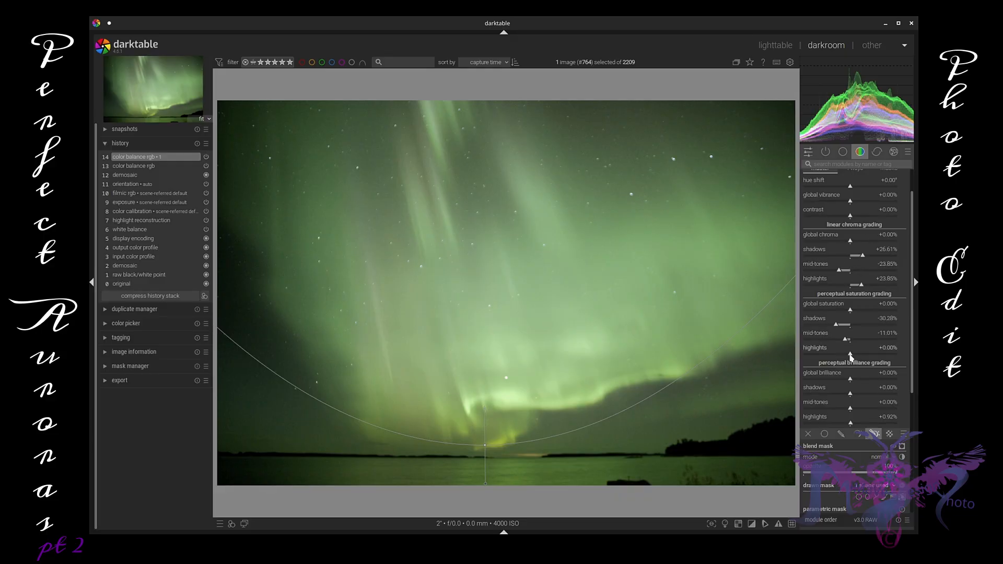
left_click_drag(852, 356, 842, 357)
- Set perceptual brilliance shadows to +21.10%, mid-tones -33.03% and highlights +55.05%, and collapse the second color balance rgb instance
left_click_drag(850, 395, 863, 395)
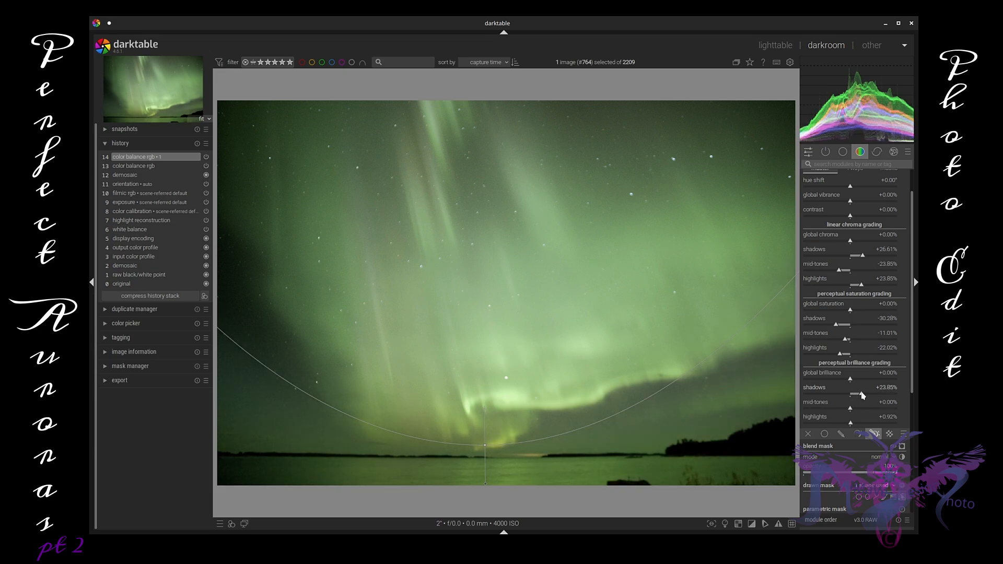
left_click_drag(861, 395, 875, 425)
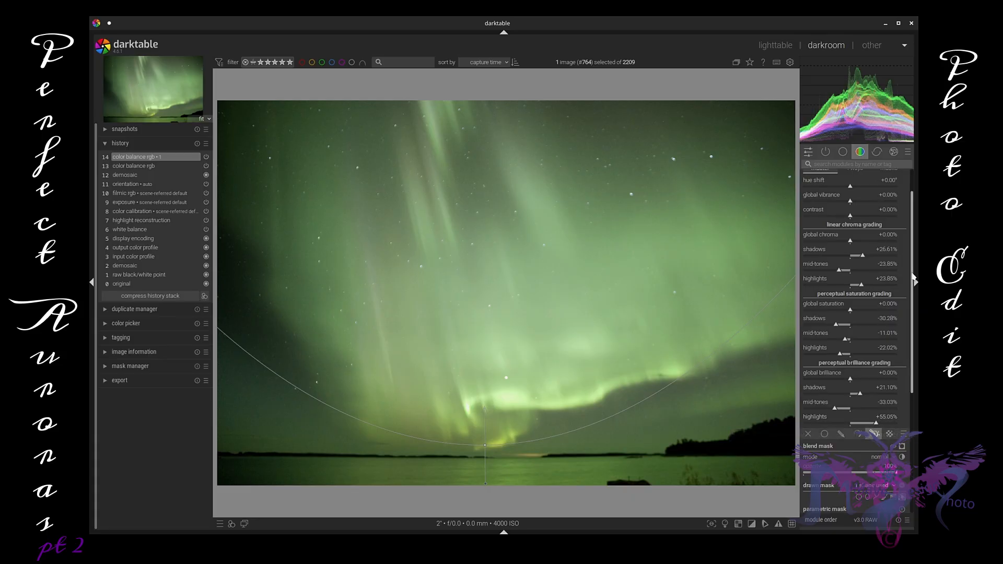
scroll(851, 198, "up", 2)
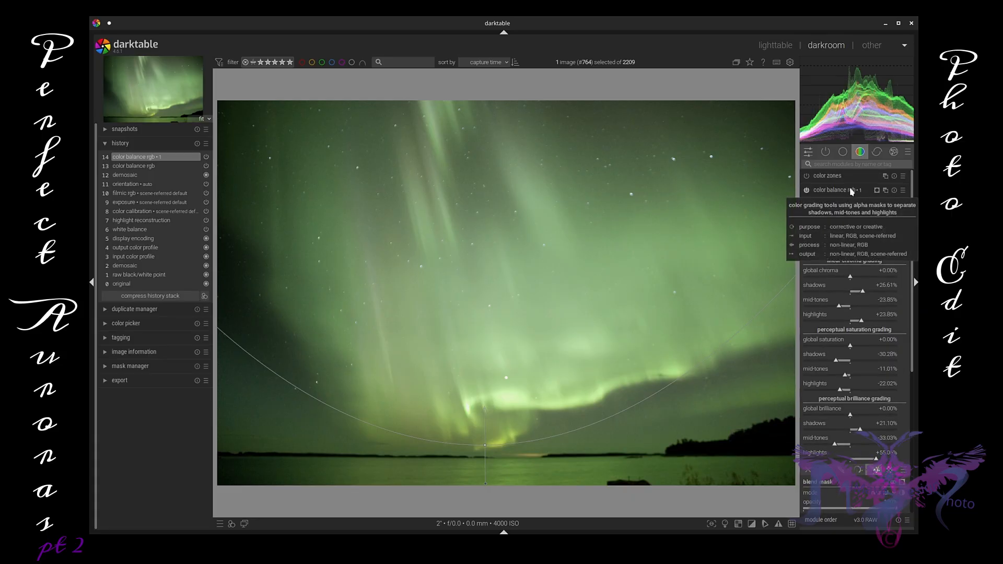
left_click(850, 190)
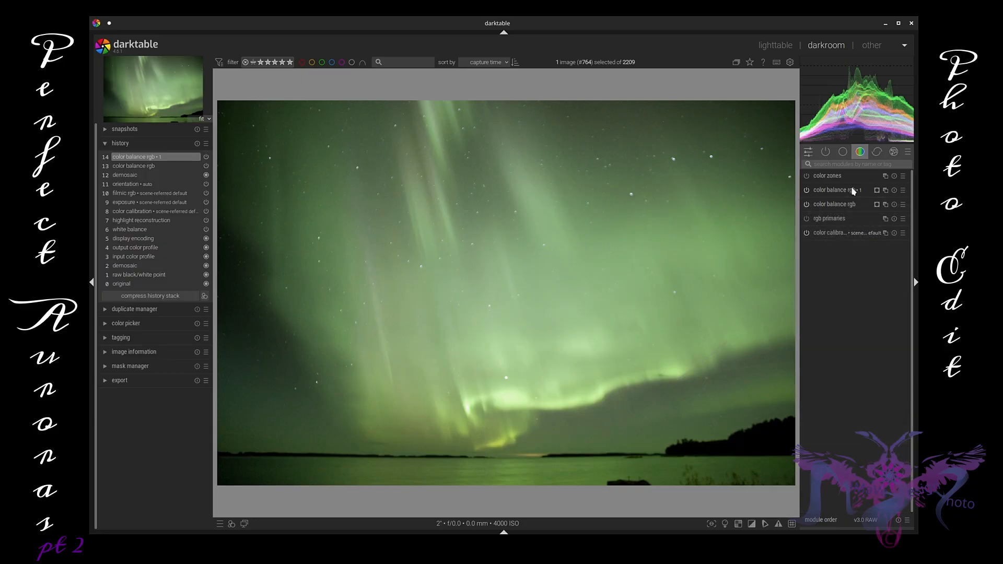
- Toggle the second color balance rgb instance off and on several times to compare its effect, leaving it enabled
left_click(807, 190)
left_click(807, 191)
left_click(807, 191)
left_click(807, 190)
left_click(807, 191)
left_click(807, 190)
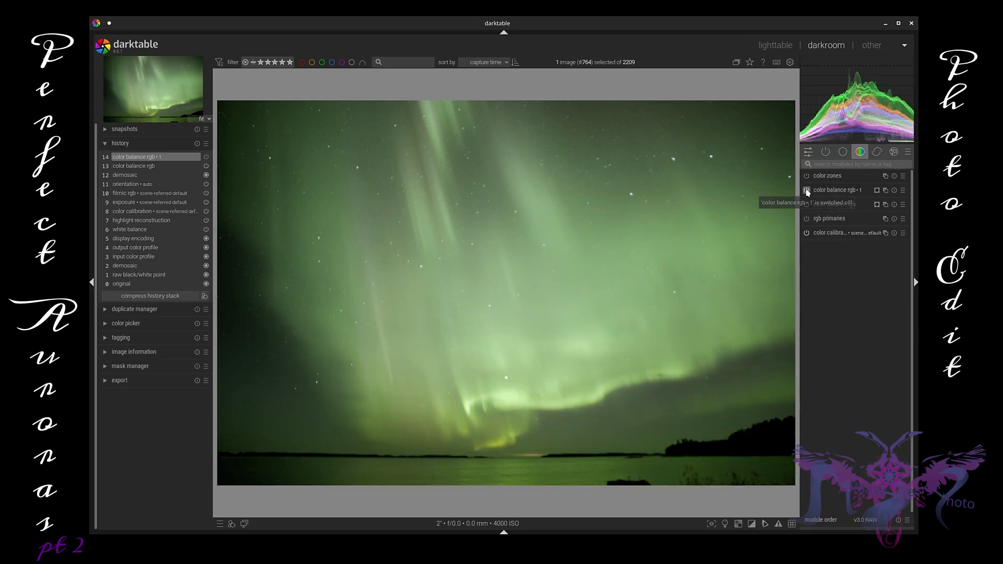
left_click(807, 191)
left_click(807, 190)
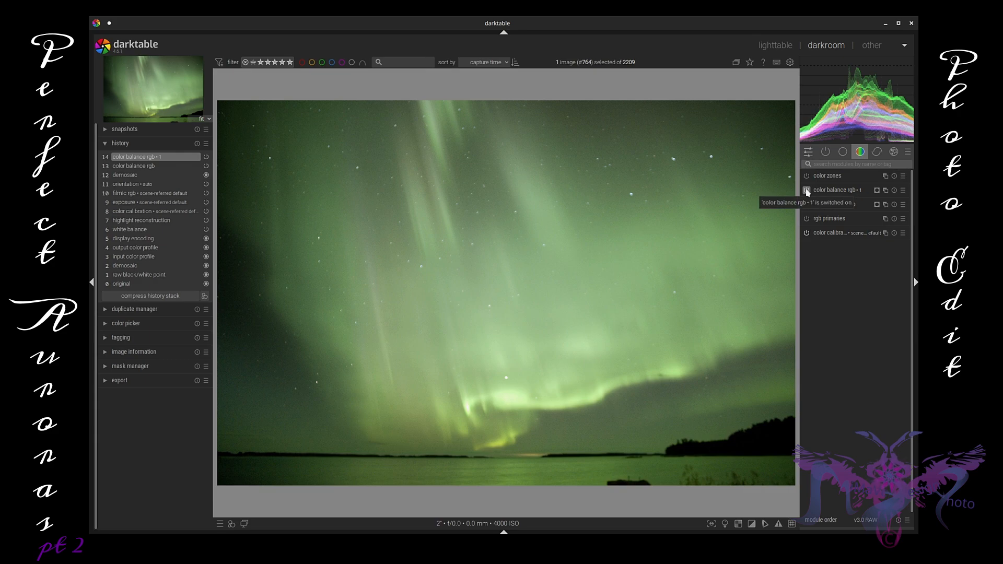
- Toggle the first color balance rgb instance off and on to compare its effect, leaving it enabled
left_click(807, 205)
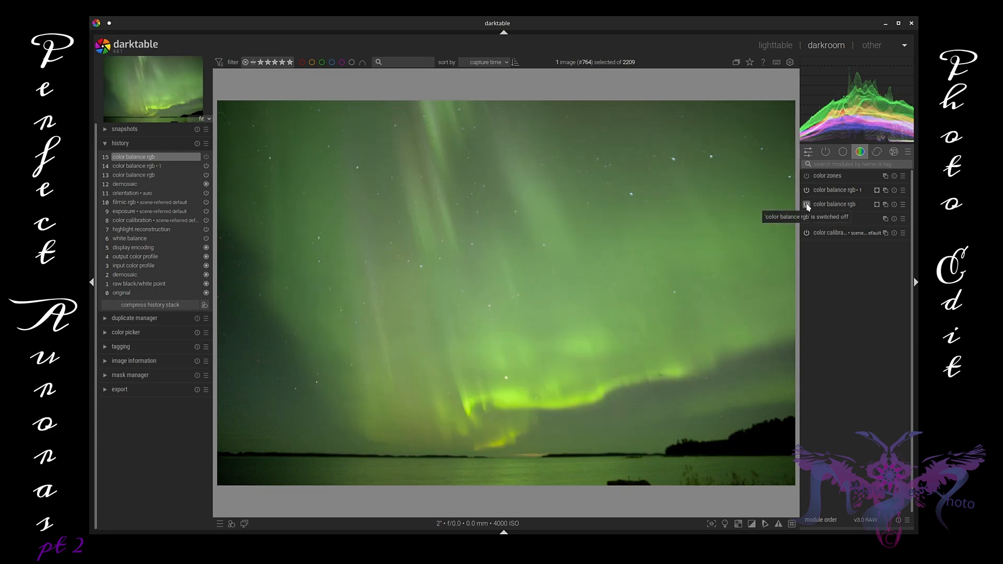
left_click(807, 205)
left_click(807, 205)
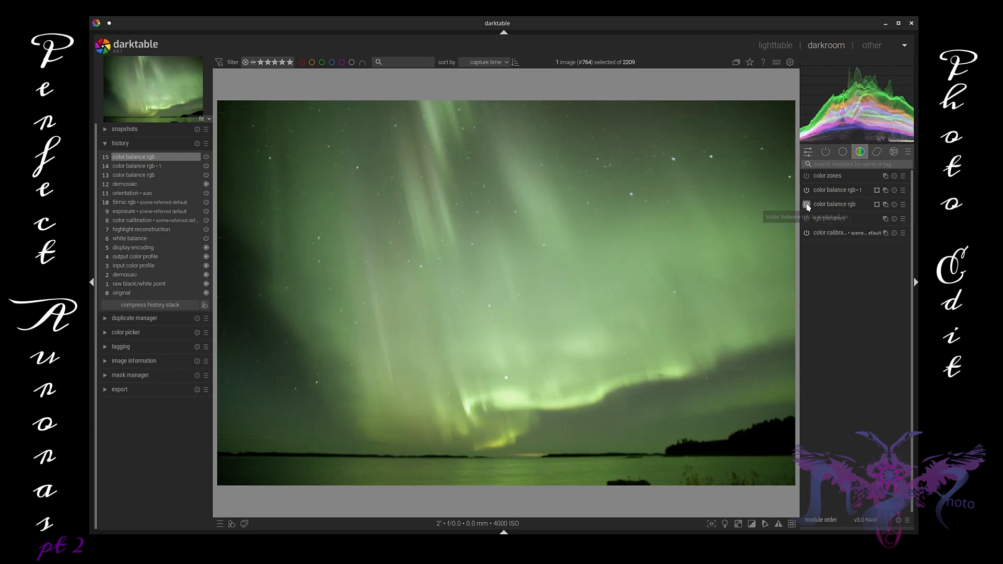
left_click(807, 205)
left_click(807, 205)
left_click(807, 205)
- Enable denoise (profiled) and hot pixels while checking the noise in the sky and shoreline at 100%
left_click(882, 156)
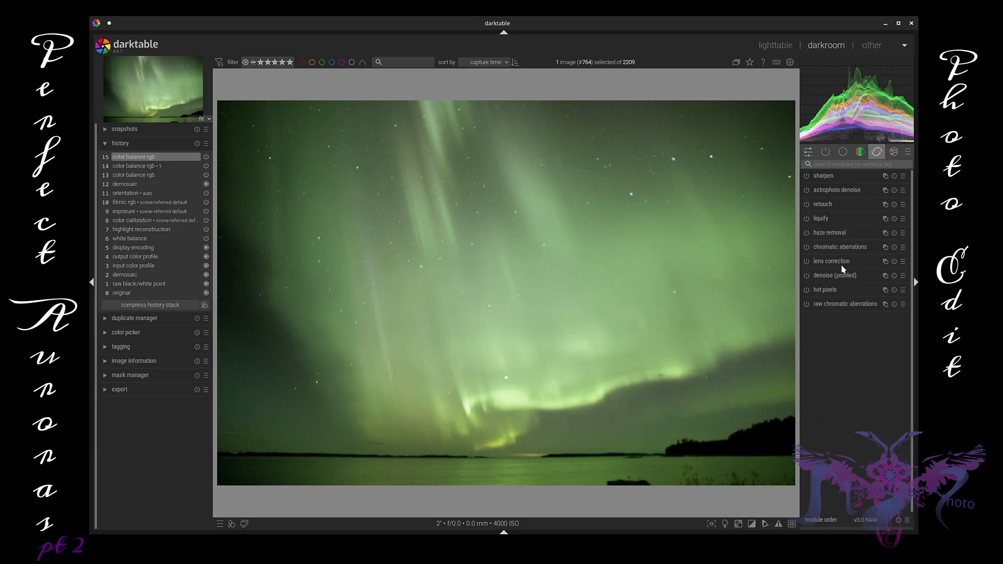
scroll(703, 444, "up", 5)
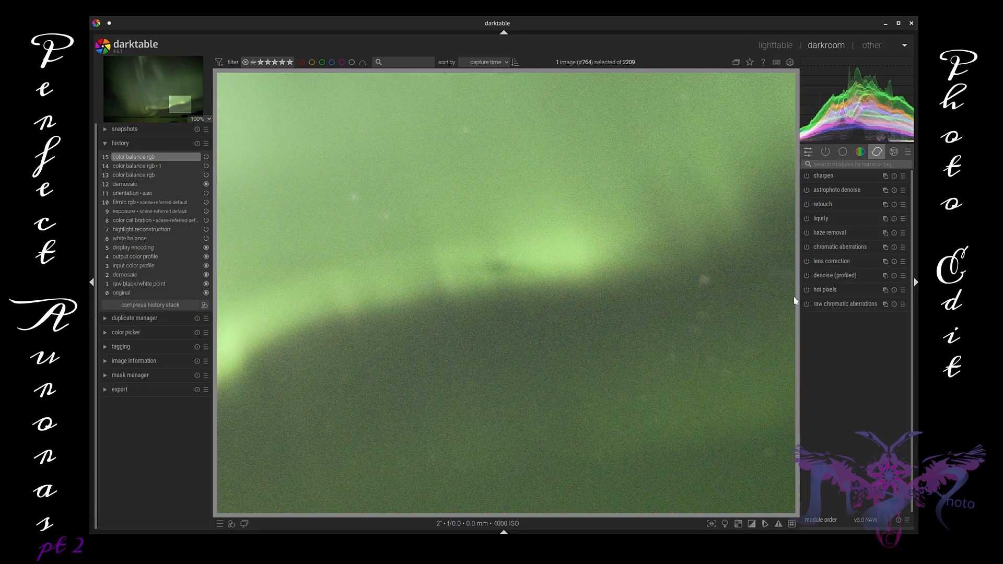
left_click(806, 276)
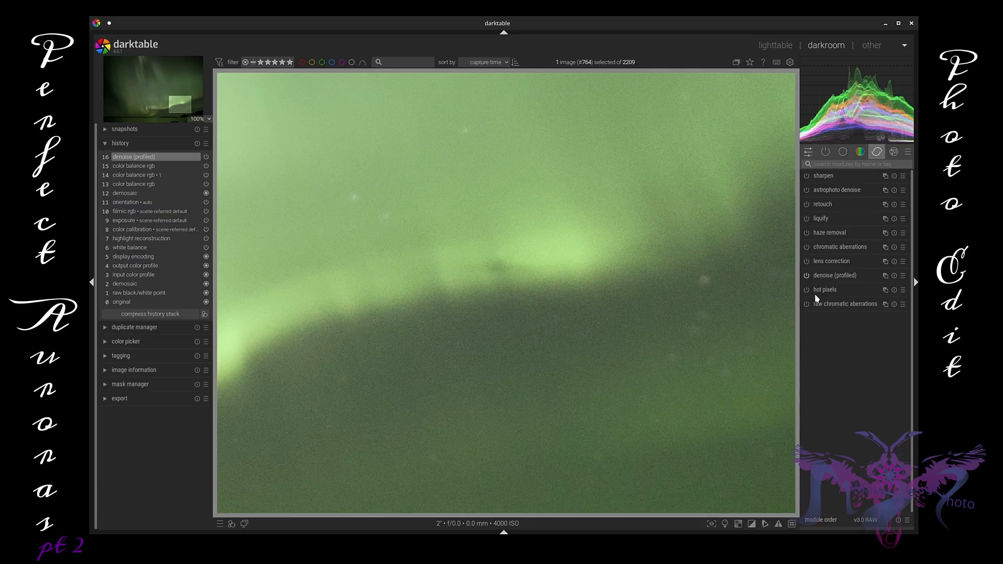
left_click_drag(714, 387, 534, 116)
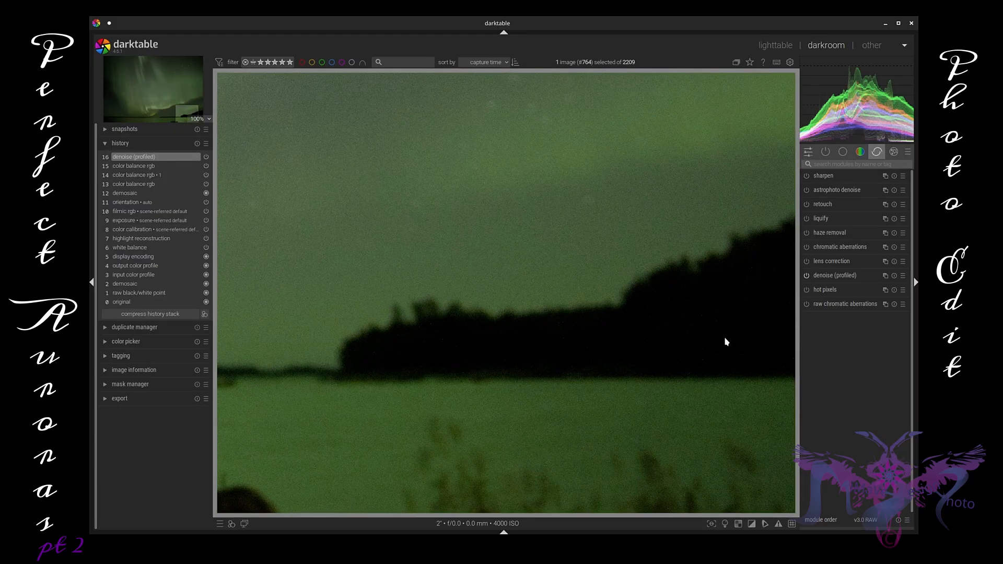
left_click(807, 291)
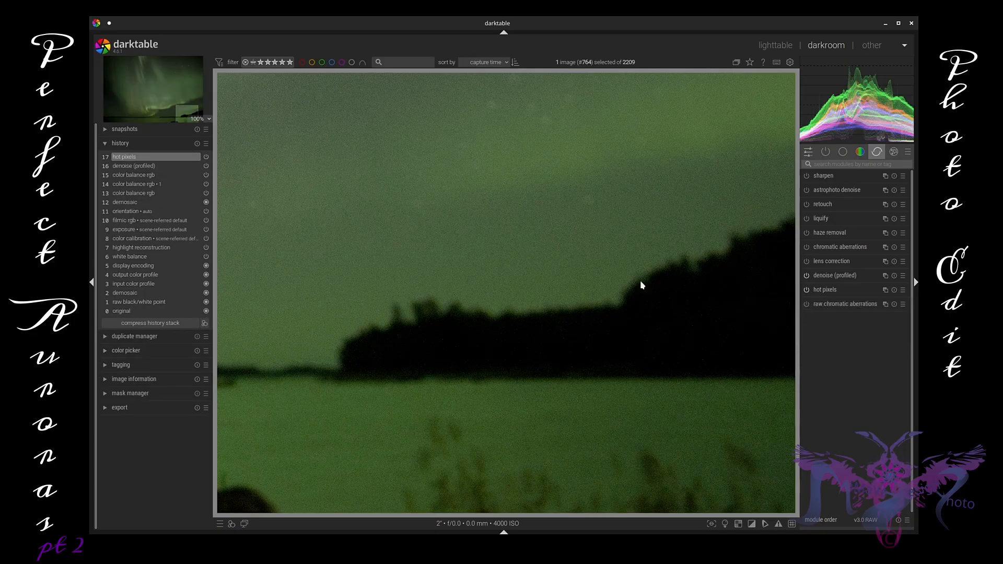
- Examine the whole image and a close-up of the stars for remaining noise, and view the denoise (profiled) settings
scroll(600, 308, "down", 5)
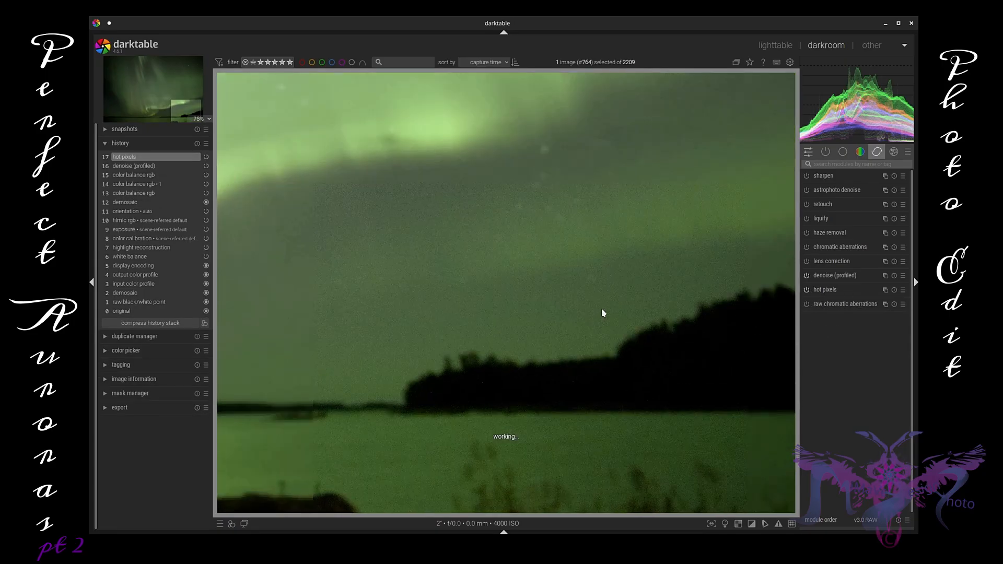
scroll(606, 307, "down", 1)
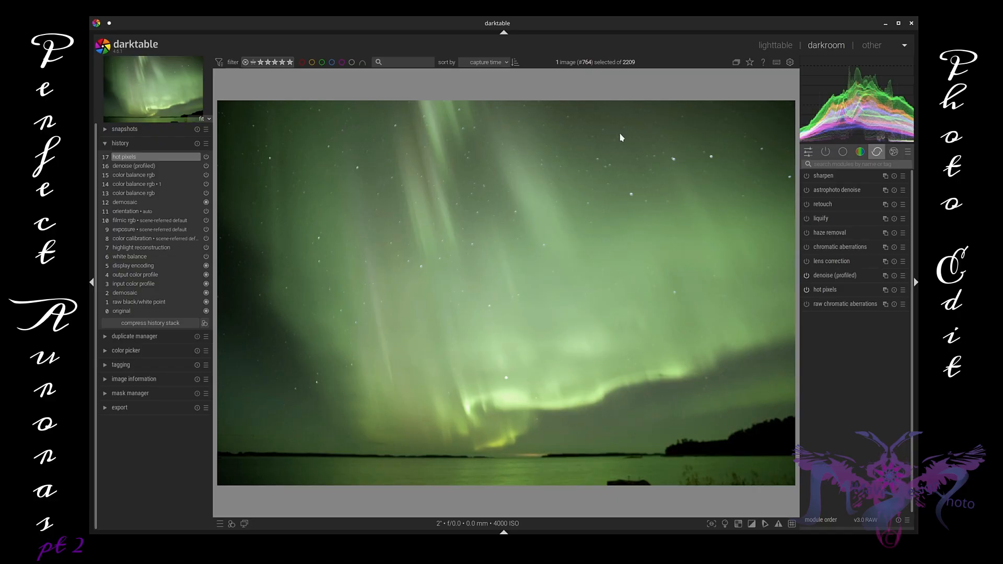
scroll(629, 139, "up", 4)
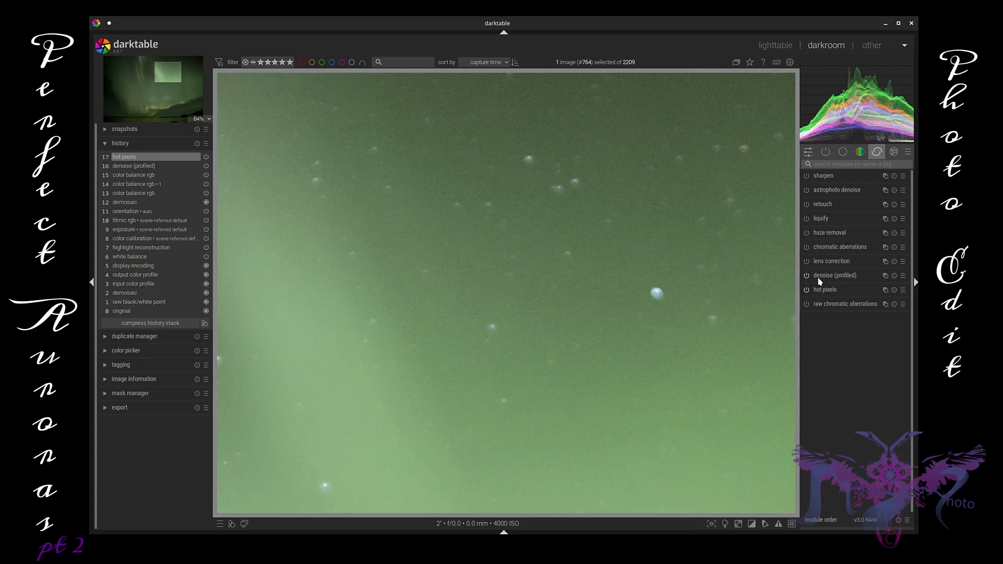
left_click(820, 276)
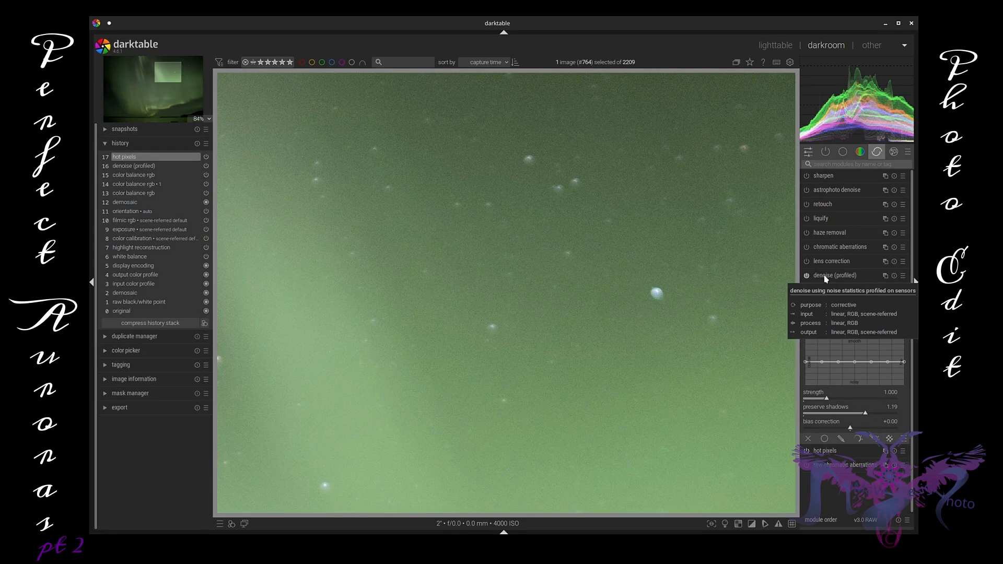
left_click(826, 278)
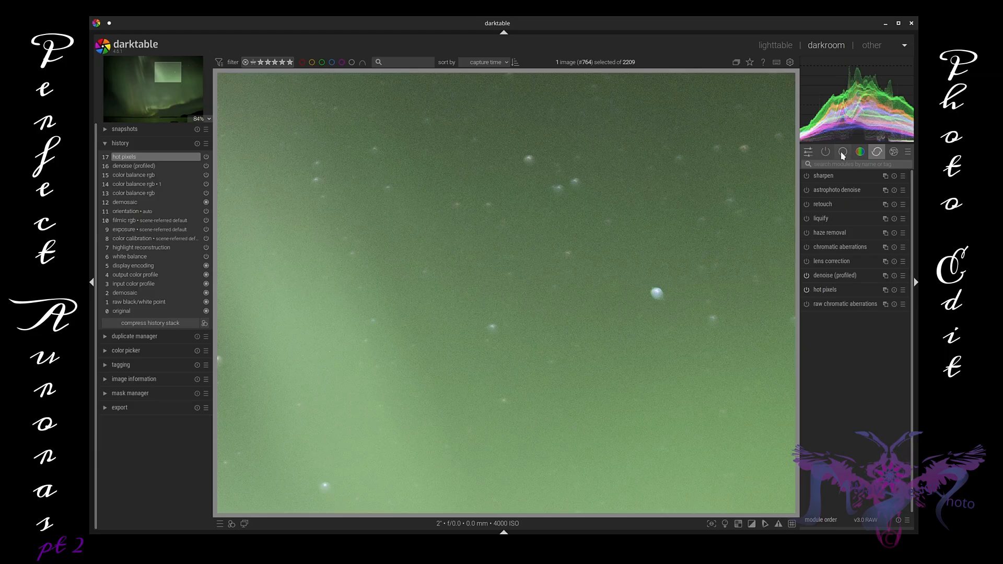
- Switch the demosaic method to RCD to compare the noise, and restore it to LMMSE
left_click(825, 152)
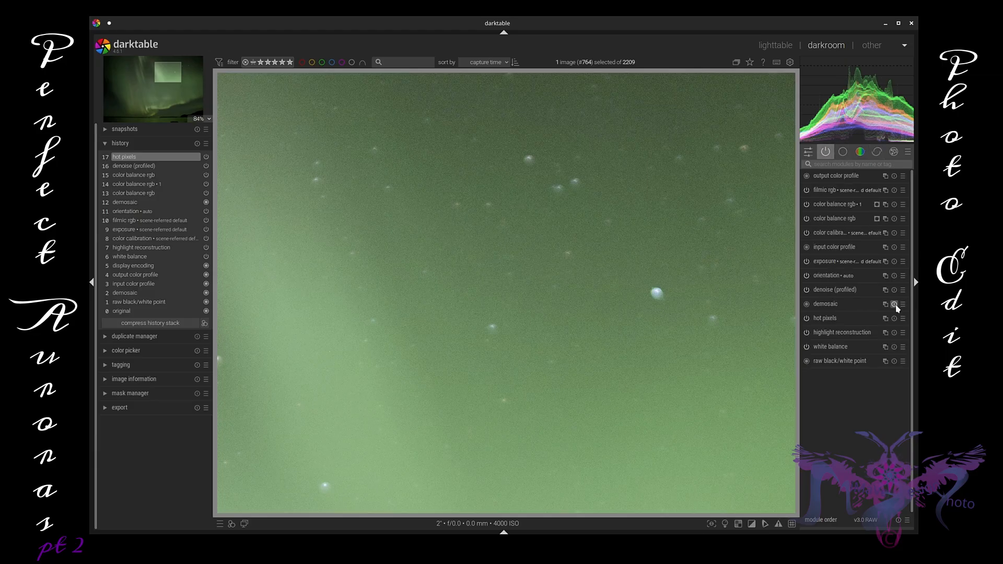
left_click(865, 300)
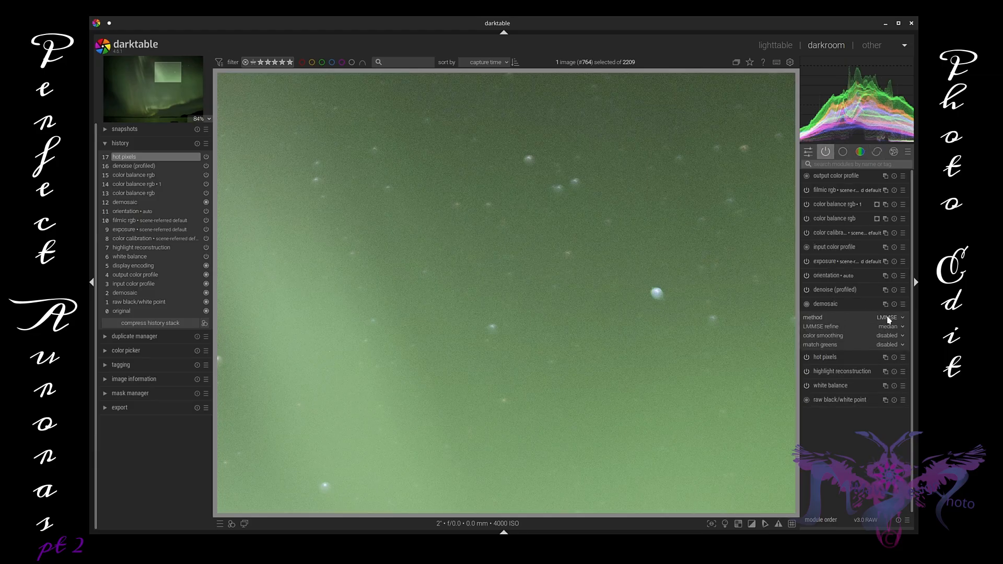
left_click(887, 318)
left_click(891, 310)
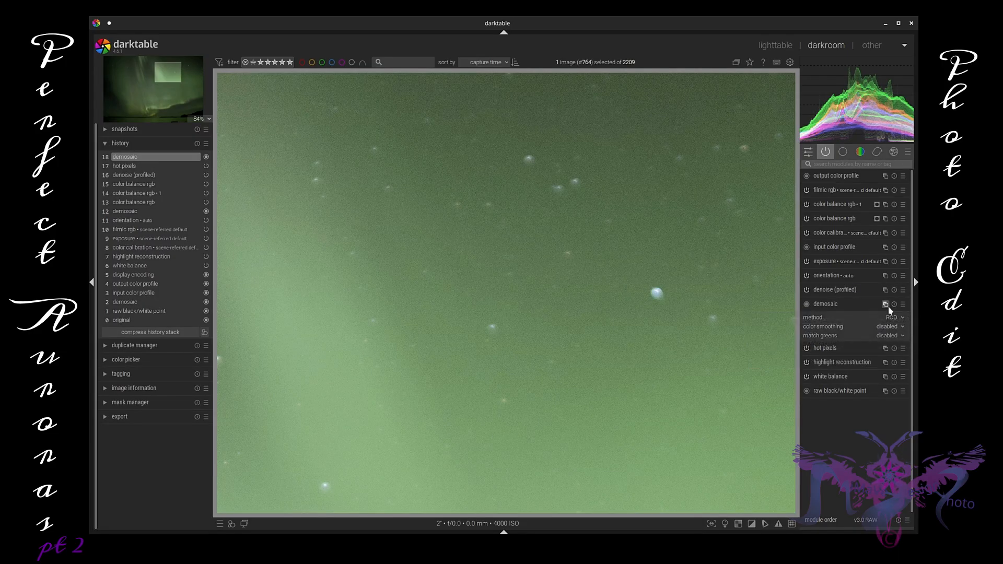
left_click(900, 318)
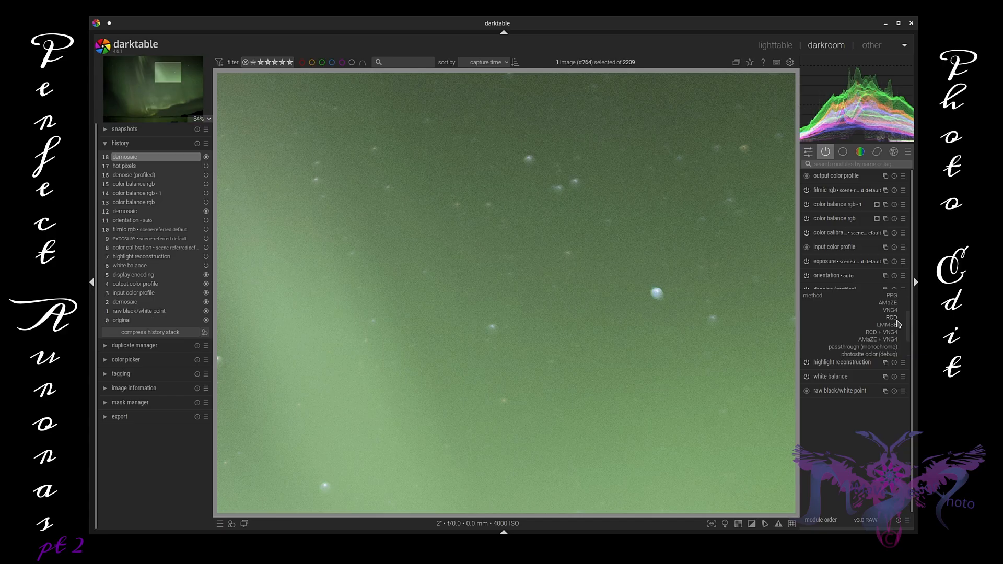
left_click(896, 327)
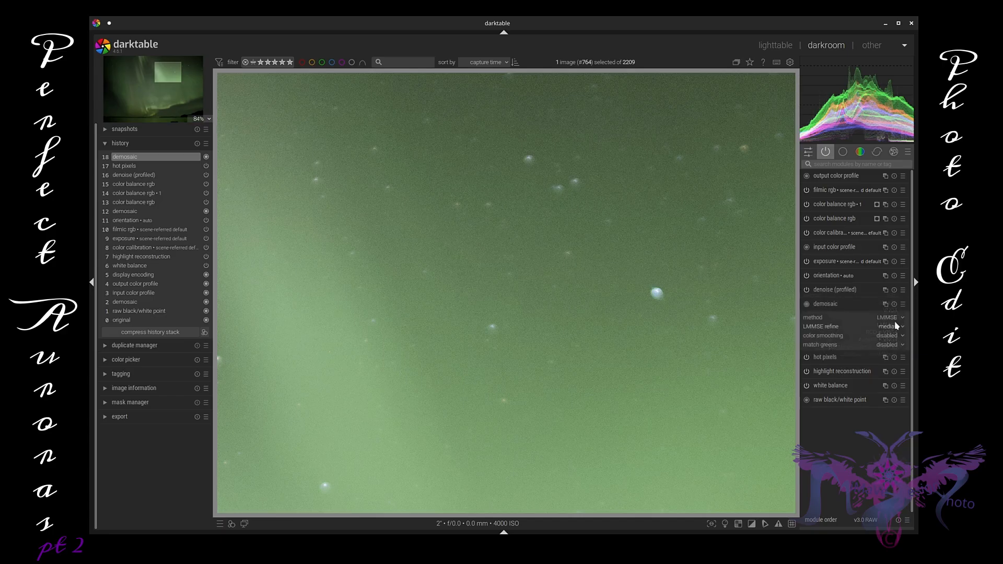
- Compare the image with denoise (profiled) and astrophoto denoise switched on and off, leaving only denoise (profiled) enabled of the two
left_click(857, 304)
left_click(861, 153)
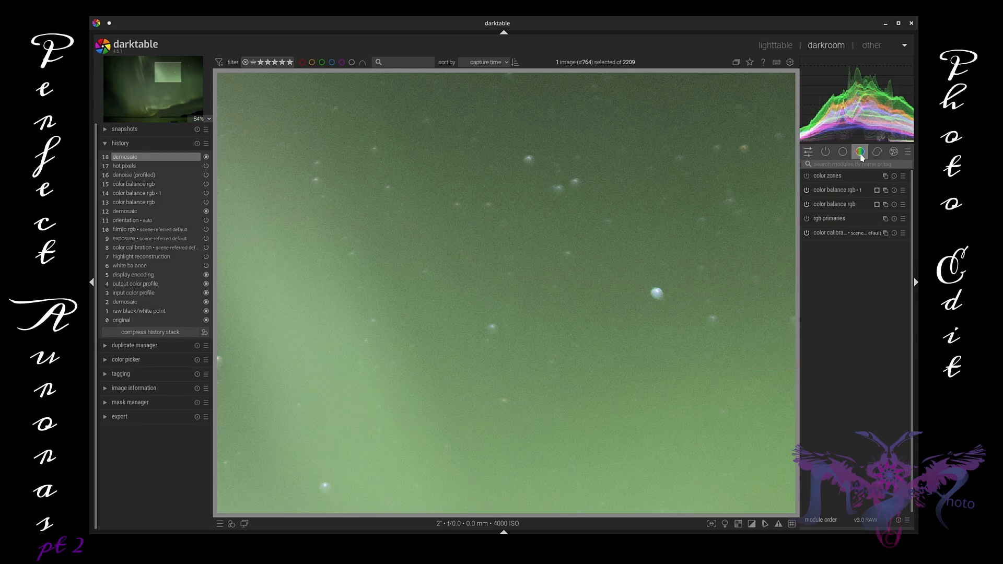
left_click(876, 153)
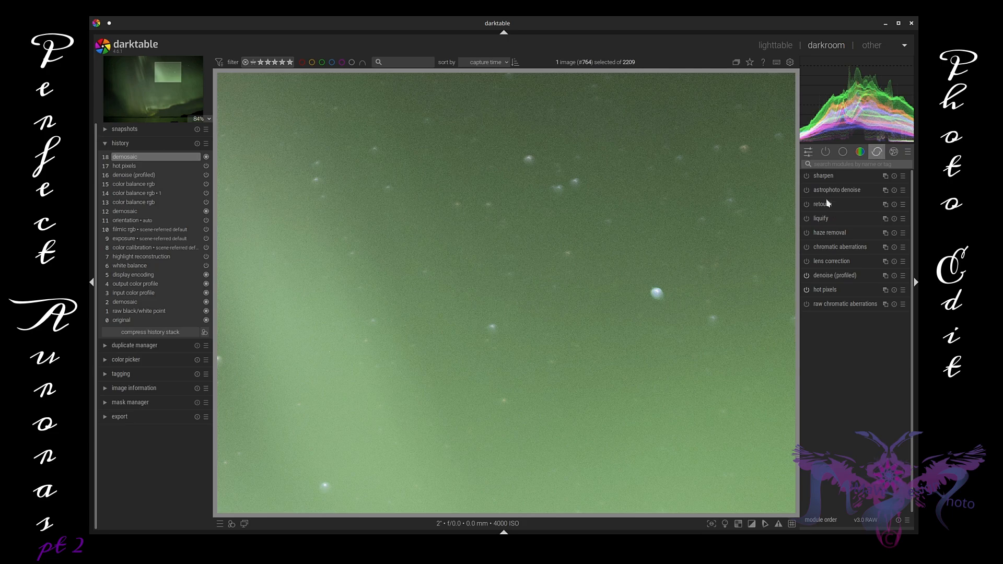
left_click(806, 276)
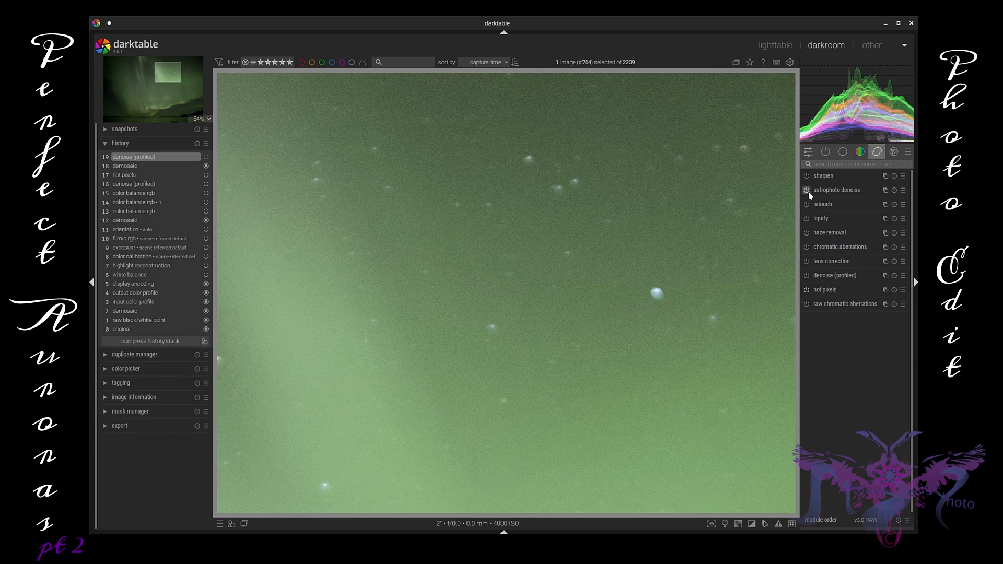
left_click(806, 191)
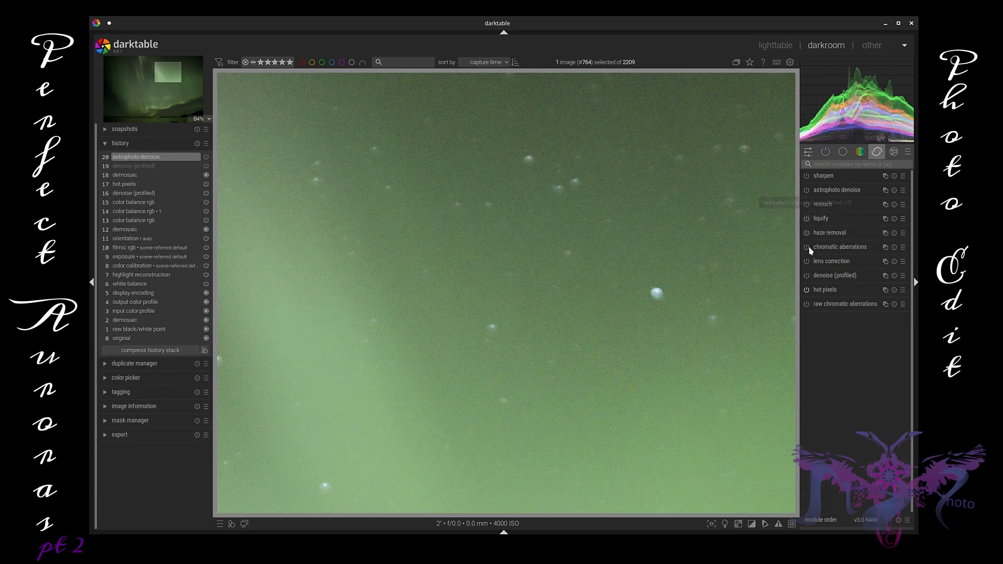
left_click(806, 275)
scroll(736, 259, "down", 3)
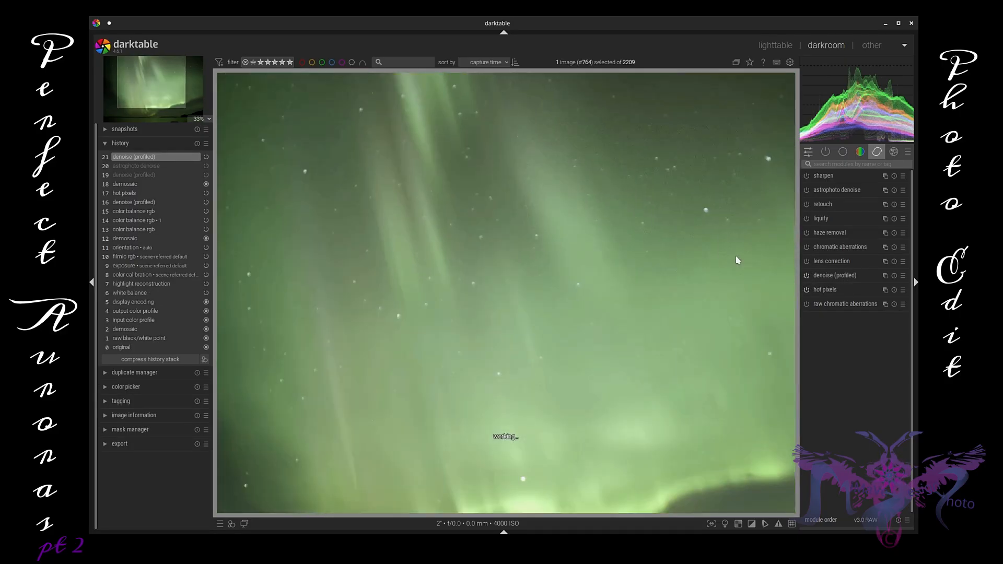
scroll(735, 255, "down", 1)
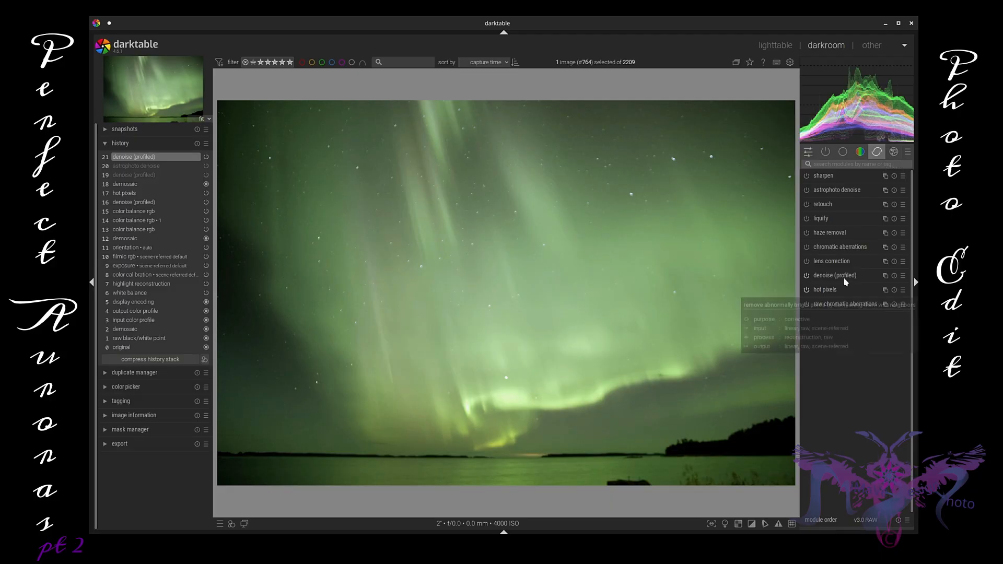
- In diffuse or sharpen, set the 1st to 4th order speeds to -72.48%, -49.54%, +26.61% and -40.37%
left_click(894, 152)
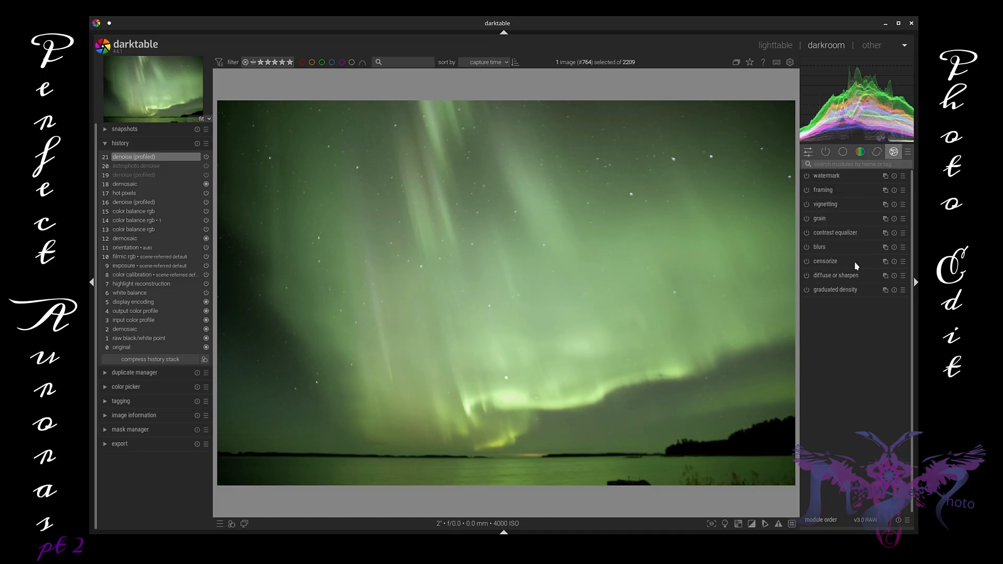
left_click(850, 276)
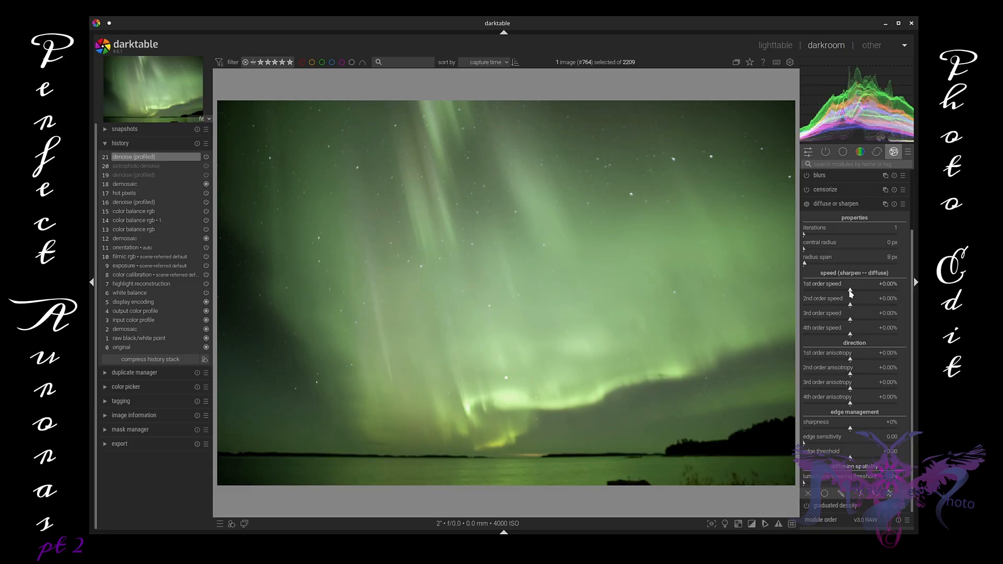
left_click_drag(850, 293, 814, 296)
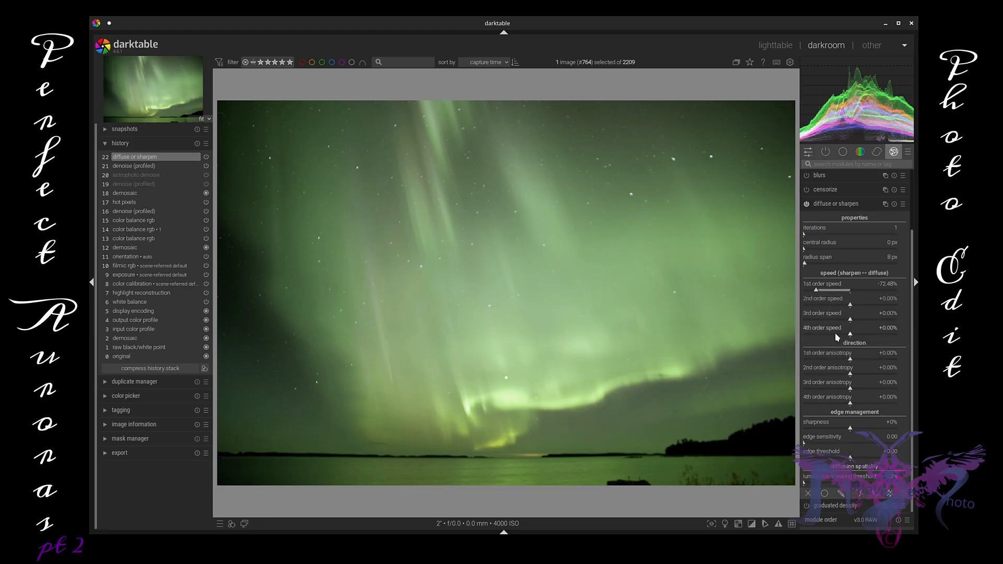
mouse_move(847, 308)
left_mouse_down()
mouse_move(829, 308)
mouse_move(863, 308)
left_mouse_up()
left_click(831, 306)
mouse_move(831, 306)
left_mouse_down()
mouse_move(838, 322)
mouse_move(825, 324)
mouse_move(867, 328)
mouse_move(833, 337)
left_mouse_up()
- Set the 1st to 4th order anisotropy of diffuse or sharpen to +862.39%, -715.60%, +587.16% and -715.60%
mouse_move(849, 360)
left_mouse_down()
mouse_move(813, 360)
mouse_move(887, 357)
mouse_move(811, 362)
mouse_move(890, 362)
left_mouse_up()
mouse_move(849, 374)
left_mouse_down()
mouse_move(803, 376)
mouse_move(877, 381)
mouse_move(811, 375)
mouse_move(820, 391)
mouse_move(811, 390)
mouse_move(881, 391)
mouse_move(825, 404)
mouse_move(896, 412)
mouse_move(818, 406)
left_mouse_up()
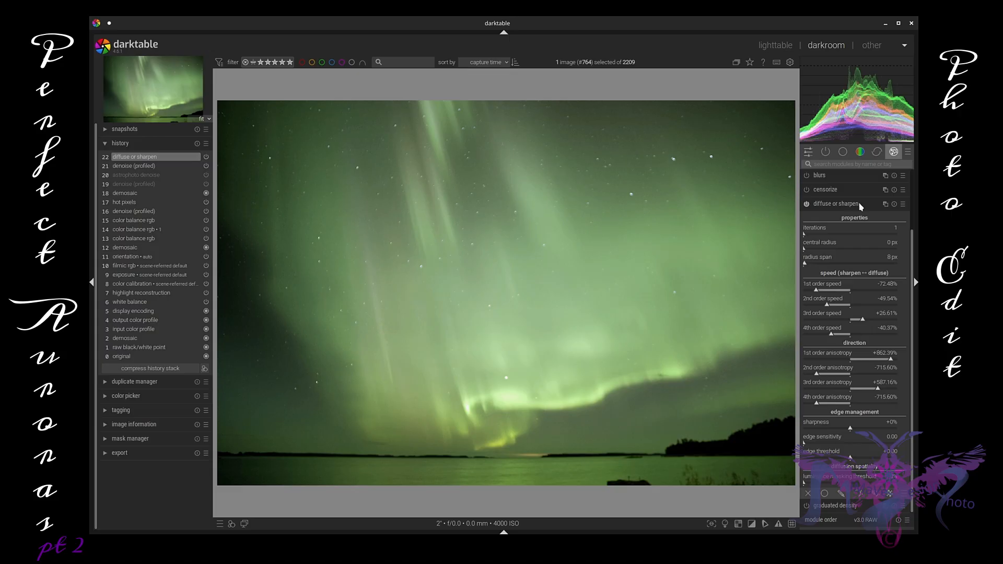
mouse_move(861, 207)
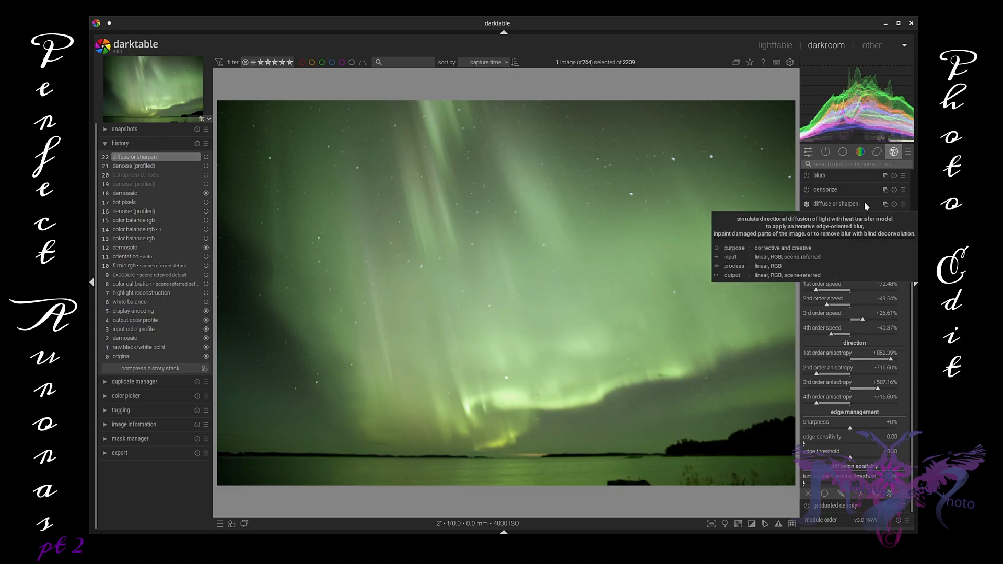
left_click(863, 203)
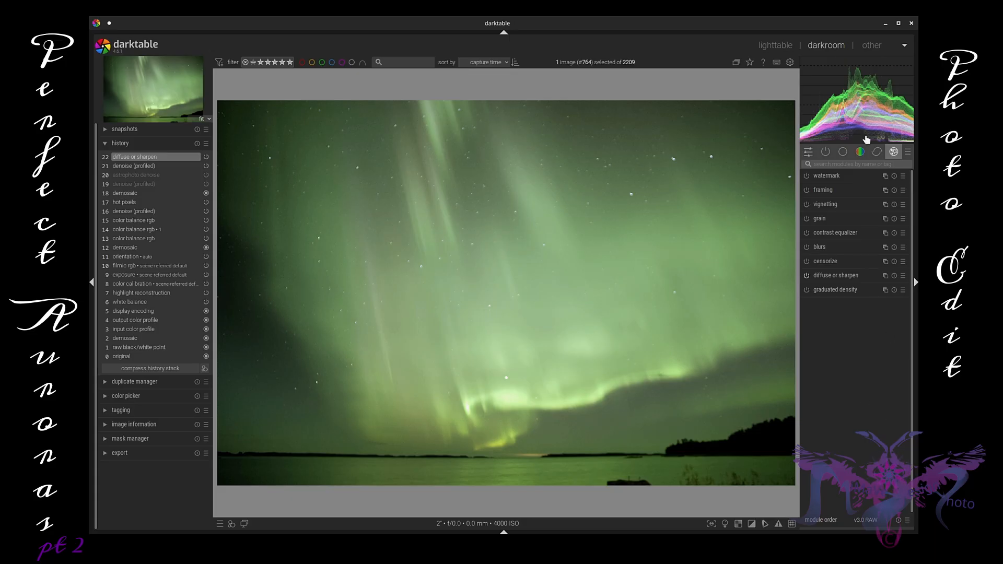
- Sharpen the image with a radius of 5.174 and a reduced amount of about 0.3
left_click(876, 151)
left_click(833, 176)
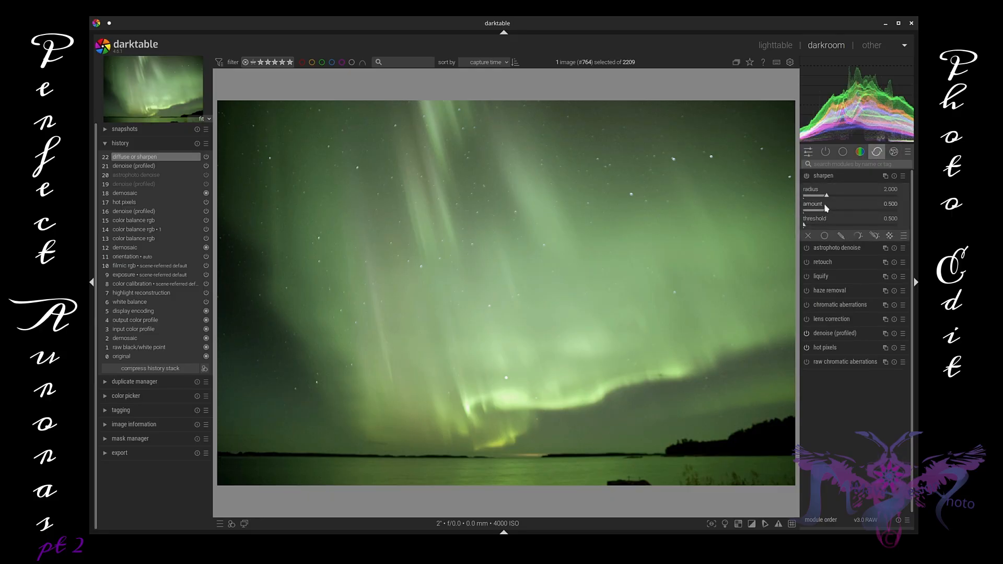
mouse_move(827, 196)
left_mouse_down()
mouse_move(835, 214)
mouse_move(818, 212)
left_mouse_up()
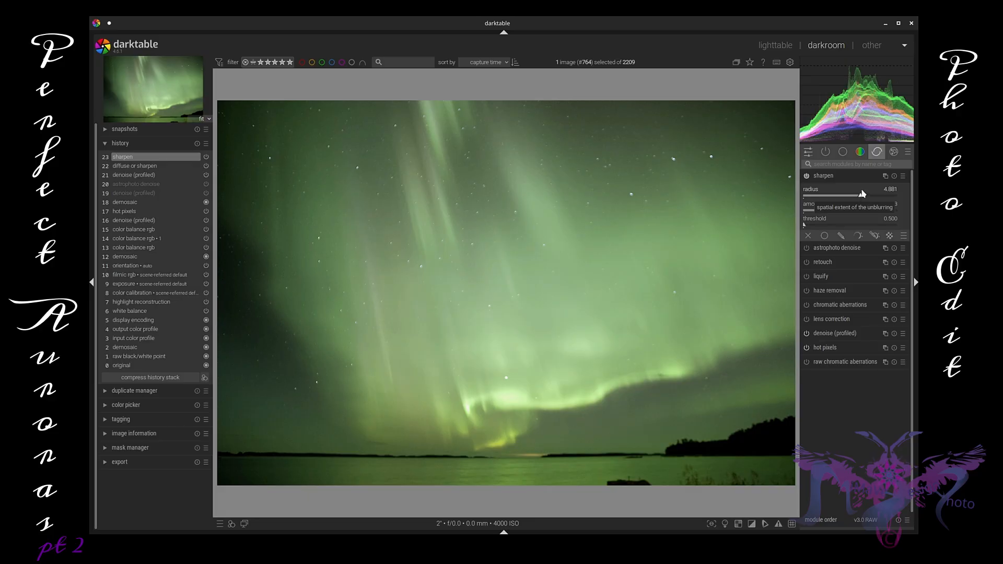
mouse_move(861, 196)
left_mouse_down()
mouse_move(819, 197)
mouse_move(877, 212)
mouse_move(818, 212)
mouse_move(865, 196)
left_mouse_up()
left_click(819, 211)
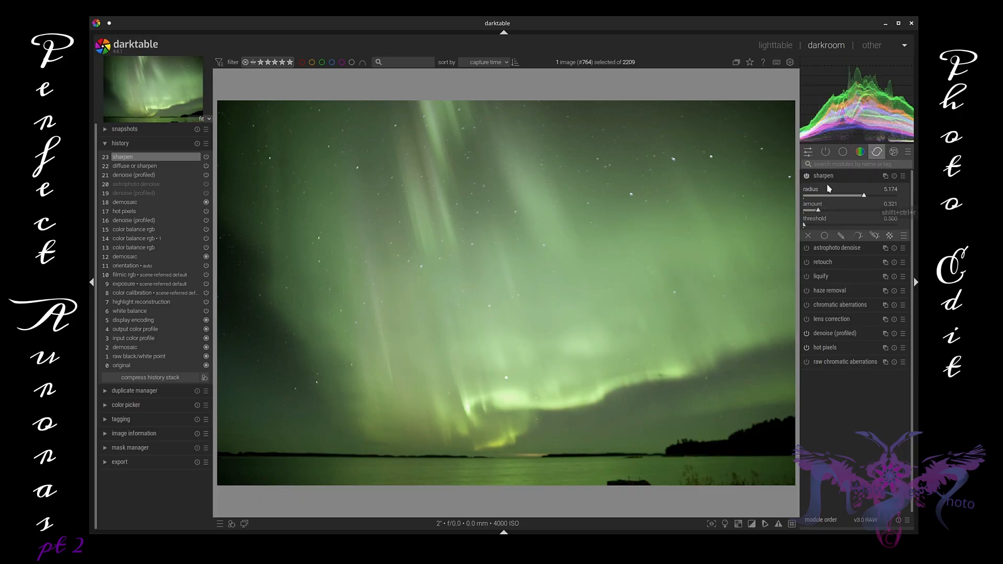
mouse_move(819, 211)
left_mouse_down()
mouse_move(811, 212)
mouse_move(863, 196)
mouse_move(820, 211)
left_mouse_up()
left_click(847, 176)
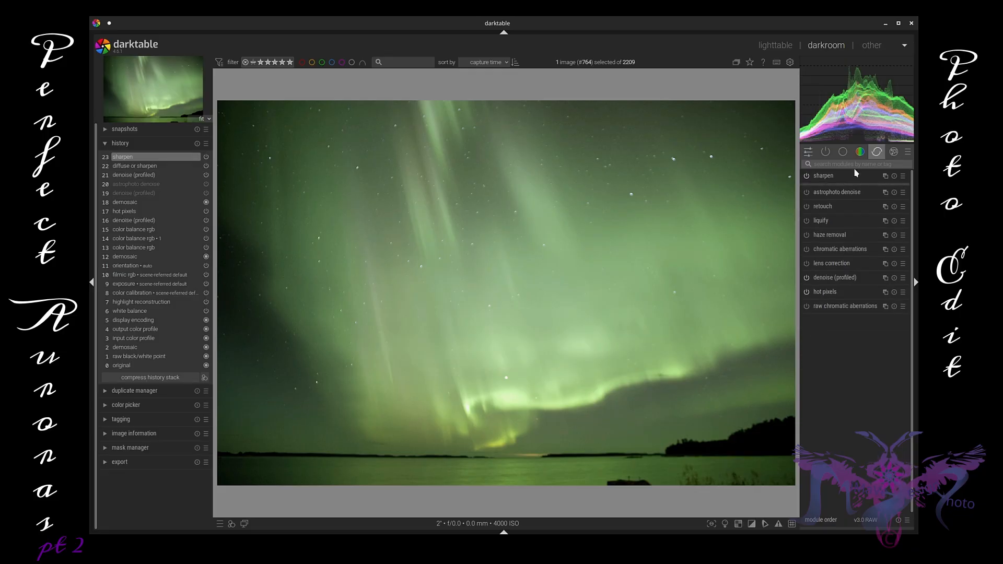
- Shape the color zones chroma curve to lower the orange-yellow tones and raise the blue tones
left_click(859, 151)
left_click(829, 175)
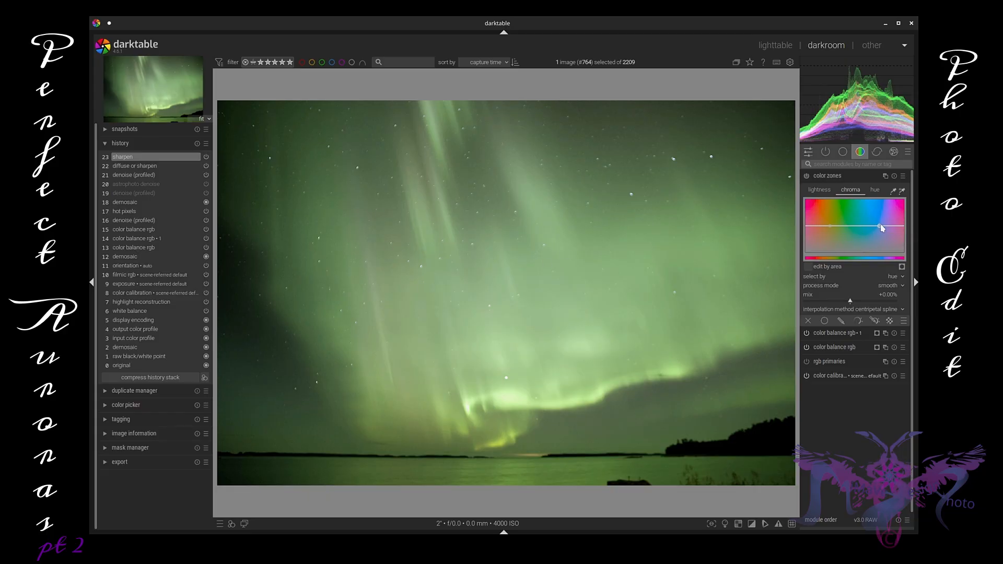
left_click_drag(881, 228, 830, 233)
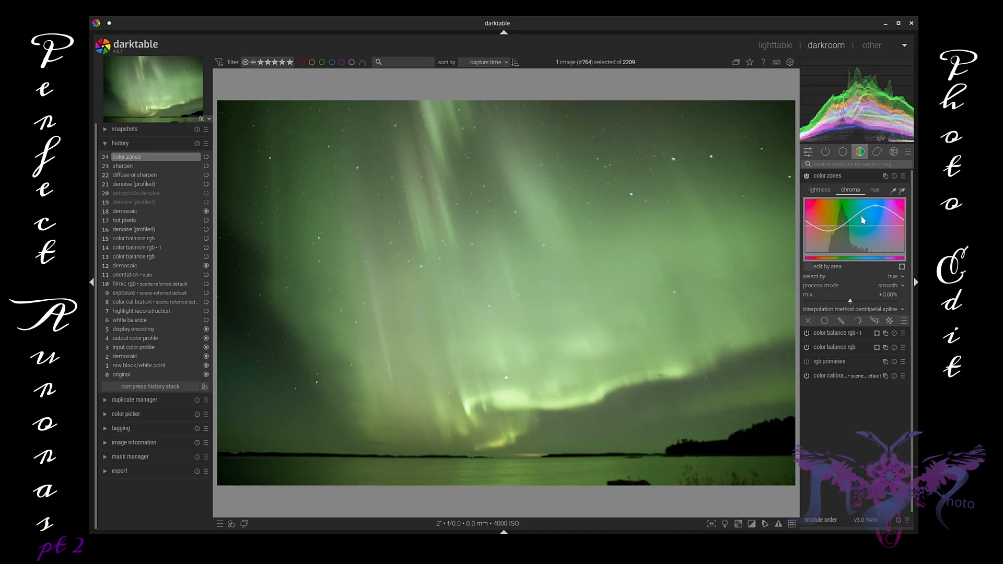
left_click_drag(853, 217, 857, 223)
mouse_move(857, 222)
left_mouse_down()
mouse_move(848, 214)
mouse_move(853, 220)
left_mouse_up()
left_click_drag(809, 229, 812, 223)
left_click_drag(807, 218, 808, 223)
left_click_drag(807, 218, 808, 229)
left_click_drag(879, 209, 871, 207)
- Fine-tune the color zones lightness curve around the warm and blue hues, keeping it nearly flat
left_click(820, 191)
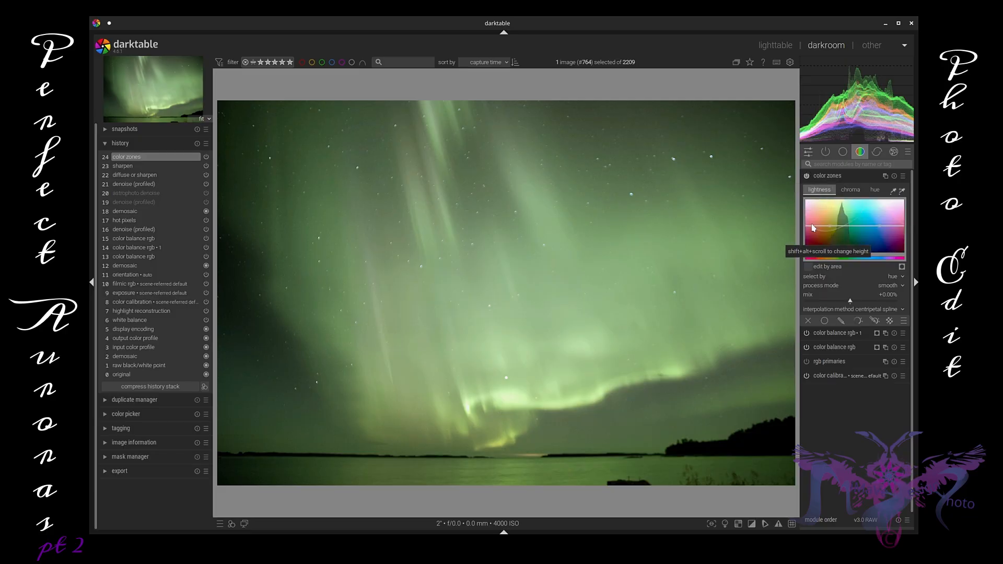
mouse_move(807, 225)
left_mouse_down()
mouse_move(822, 230)
mouse_move(818, 214)
mouse_move(819, 231)
left_mouse_up()
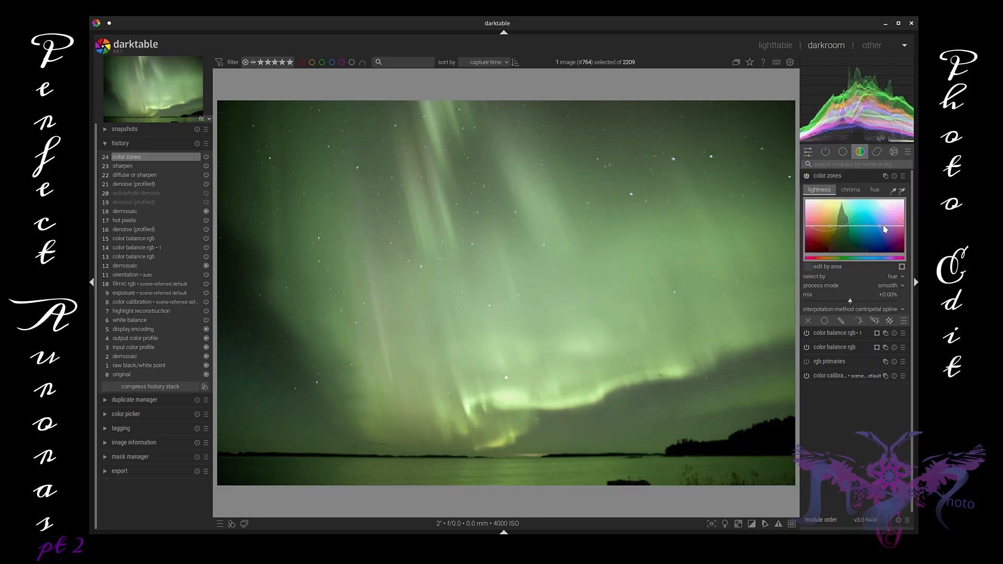
left_click_drag(882, 227, 882, 236)
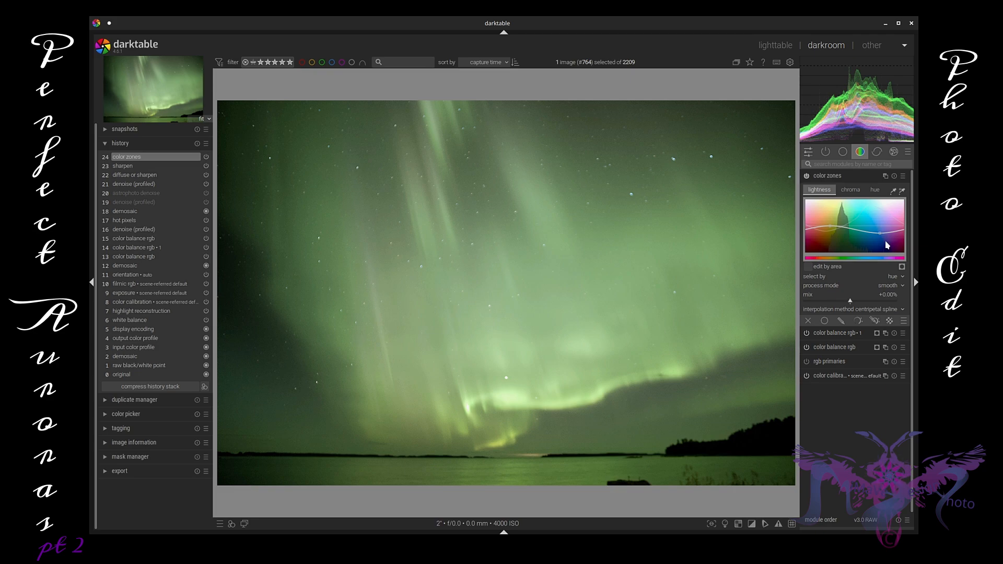
double_click(879, 228)
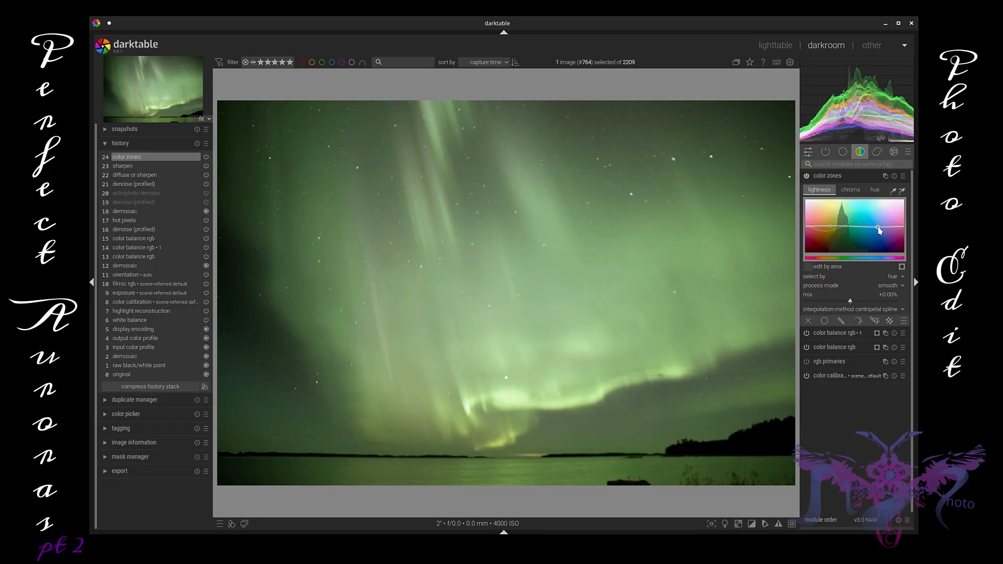
left_click_drag(877, 227, 880, 228)
left_click(863, 175)
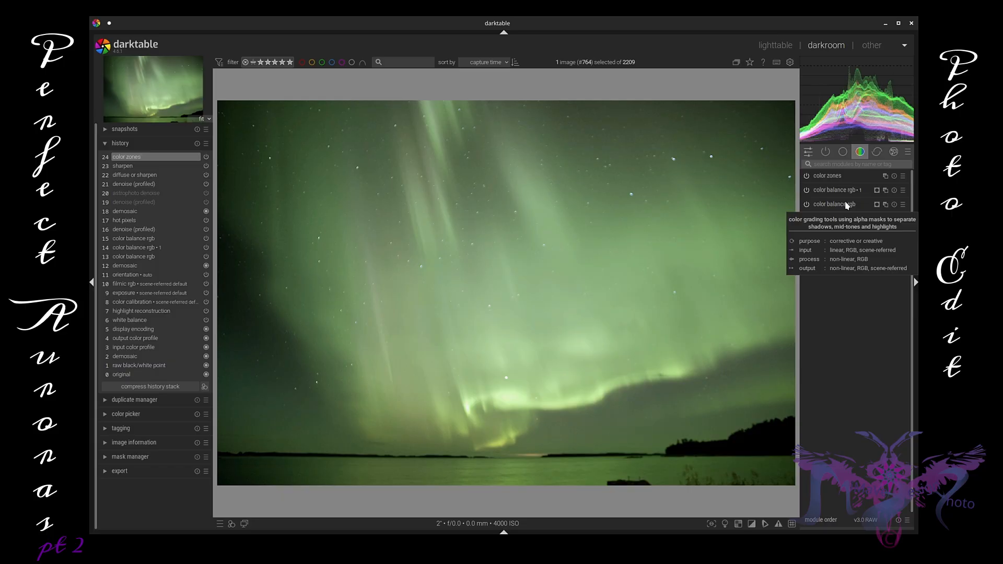
- In color balance rgb 1, set perceptual brilliance to +27.52% for shadows, -45.87% for mid-tones and +67.89% for highlights
left_click(831, 189)
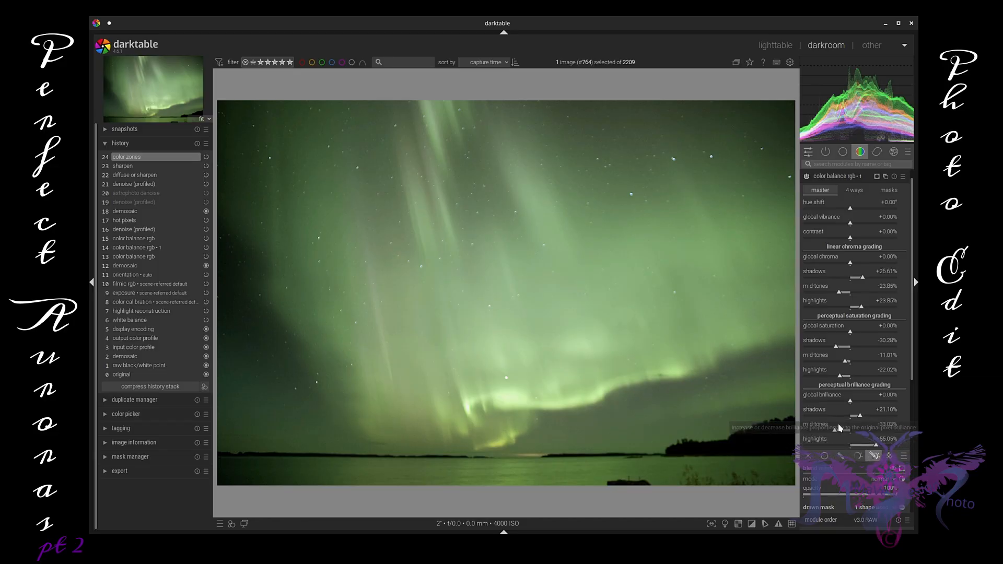
left_click_drag(834, 431, 882, 446)
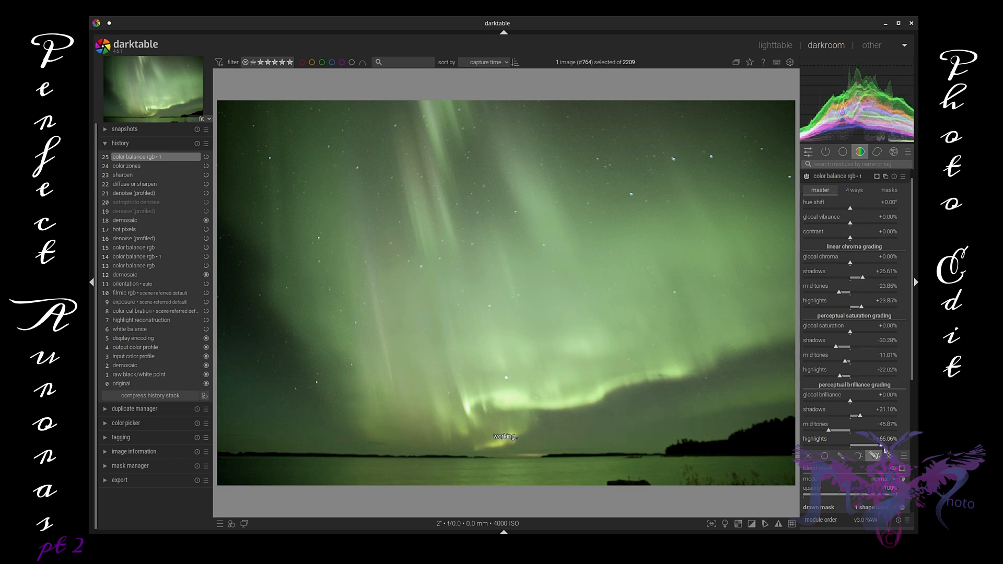
left_click(863, 417)
left_click_drag(863, 418, 863, 418)
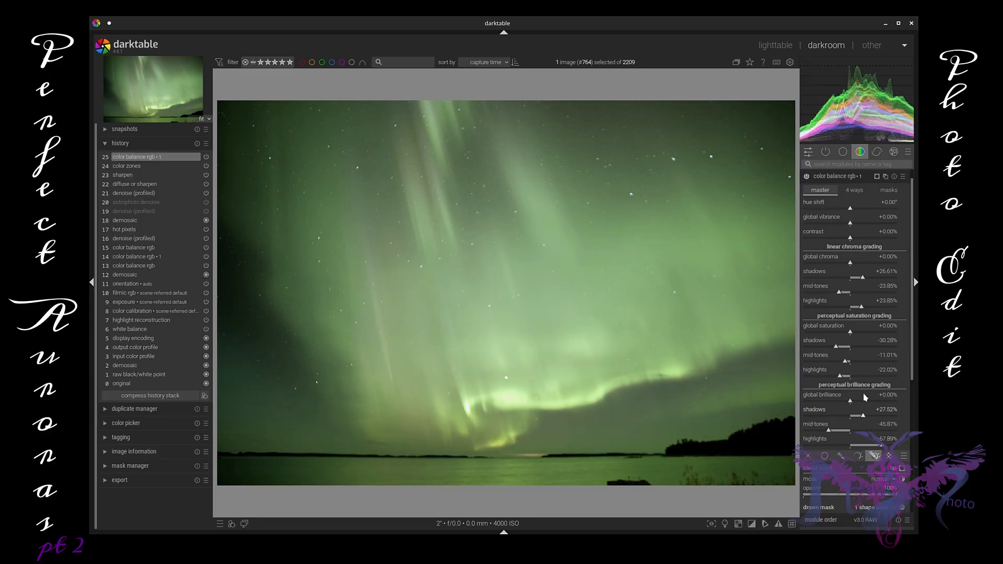
left_click(857, 175)
- In the first color balance rgb instance, set mid-tones chroma to +36.70%, shadows saturation to +46.79% and mid-tones saturation to -22.02%
left_click(847, 204)
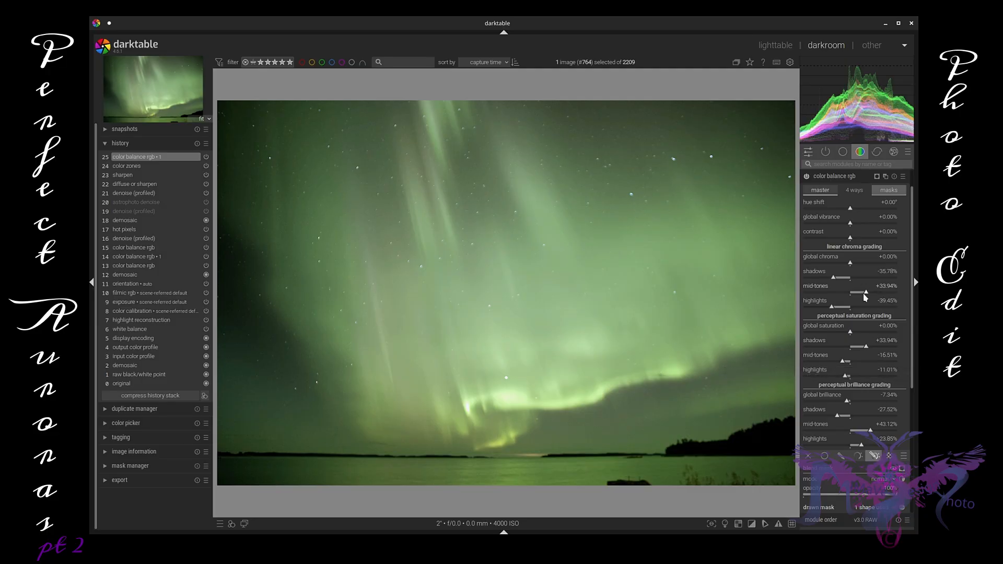
left_click_drag(865, 294, 875, 296)
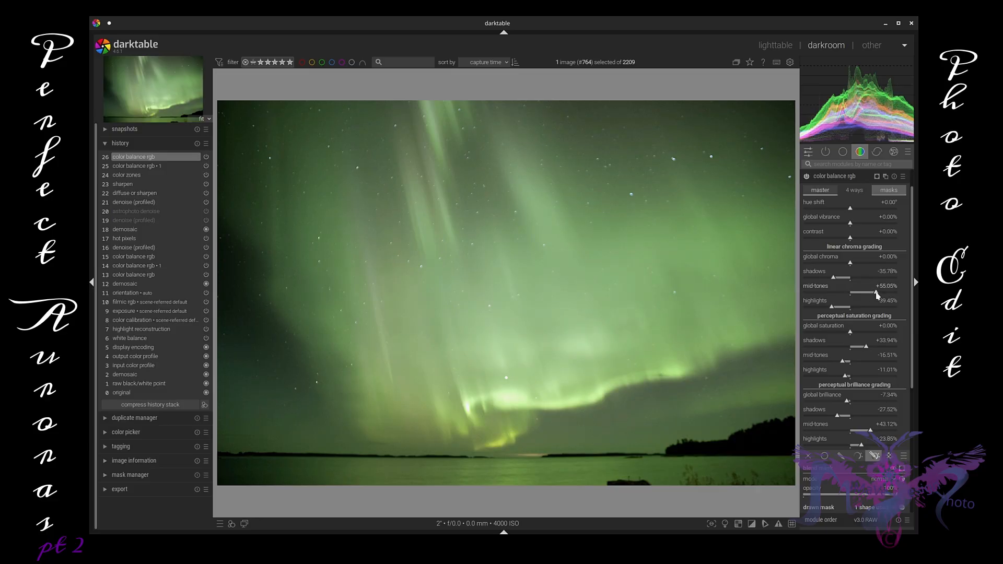
left_click_drag(876, 294, 869, 296)
left_click_drag(841, 366, 840, 364)
left_click_drag(870, 349, 873, 349)
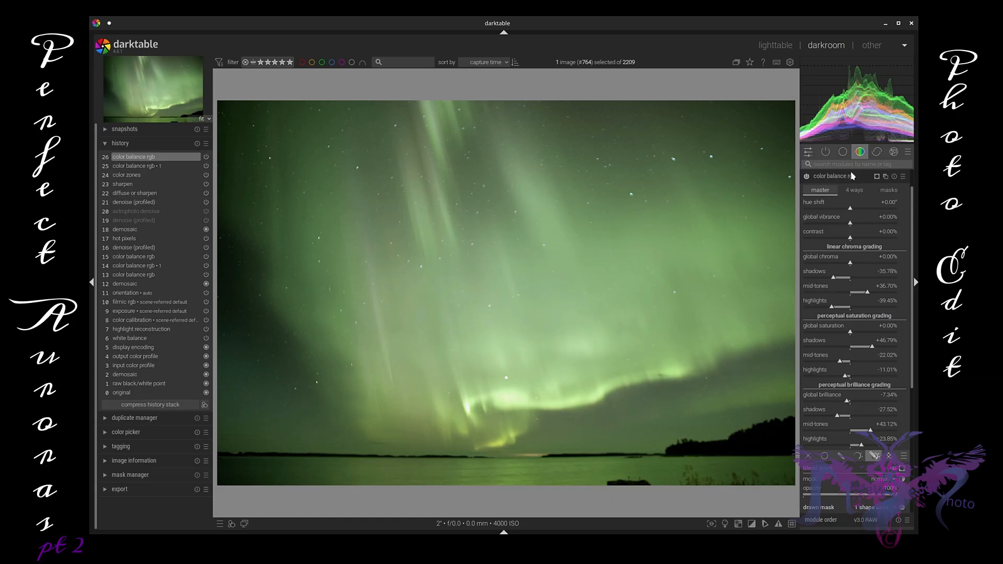
left_click(834, 177)
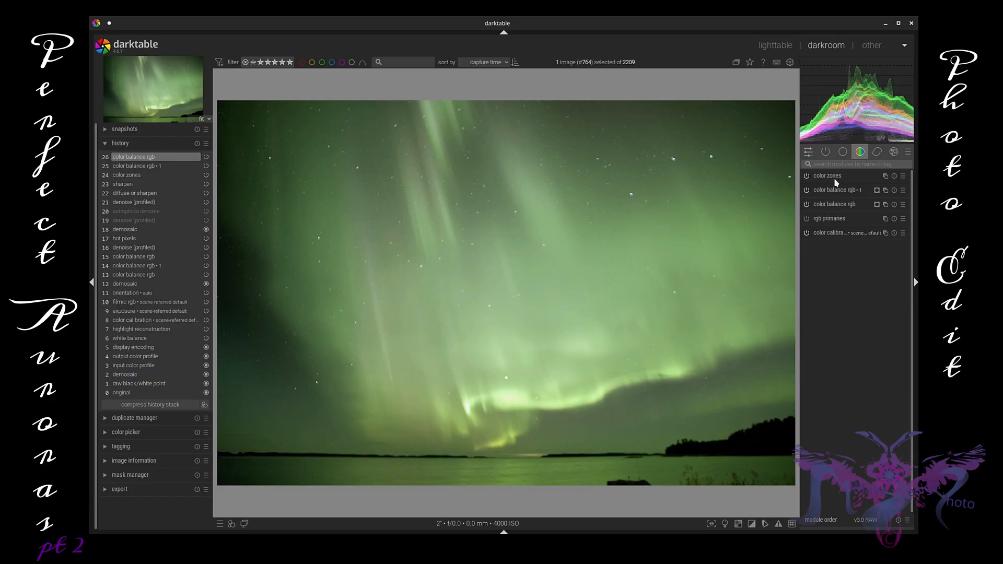
- Try lower highlights brilliance in the first color balance rgb instance, and restore it to +23.85%
left_click(830, 204)
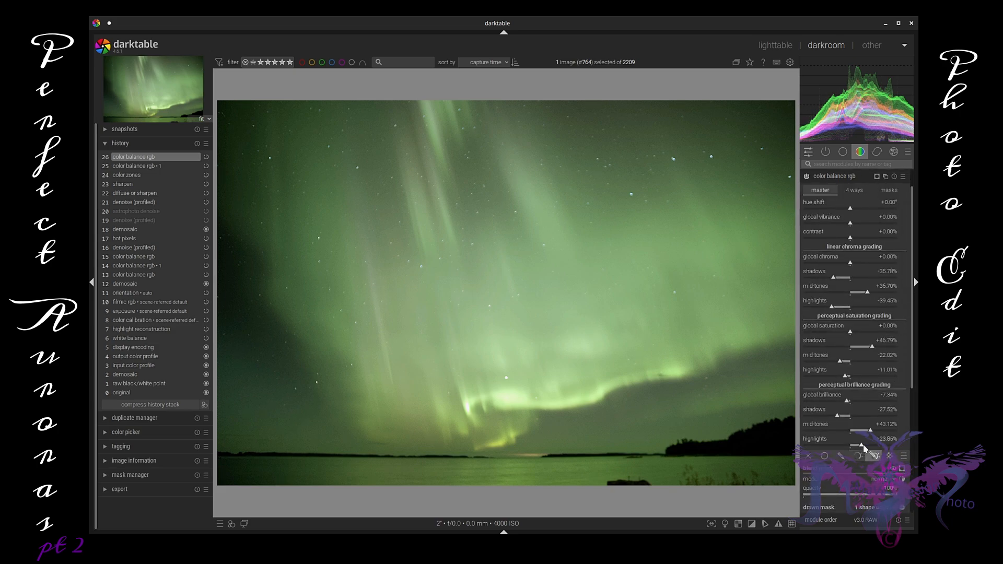
scroll(861, 447, "up", 1)
scroll(860, 448, "up", 4)
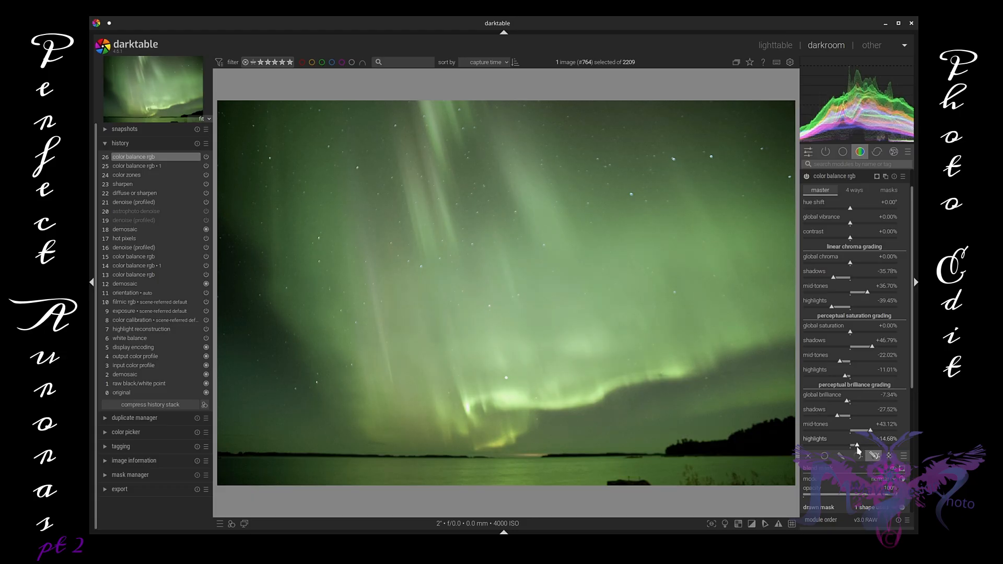
scroll(857, 449, "up", 1)
scroll(857, 448, "up", 12)
scroll(855, 449, "down", 15)
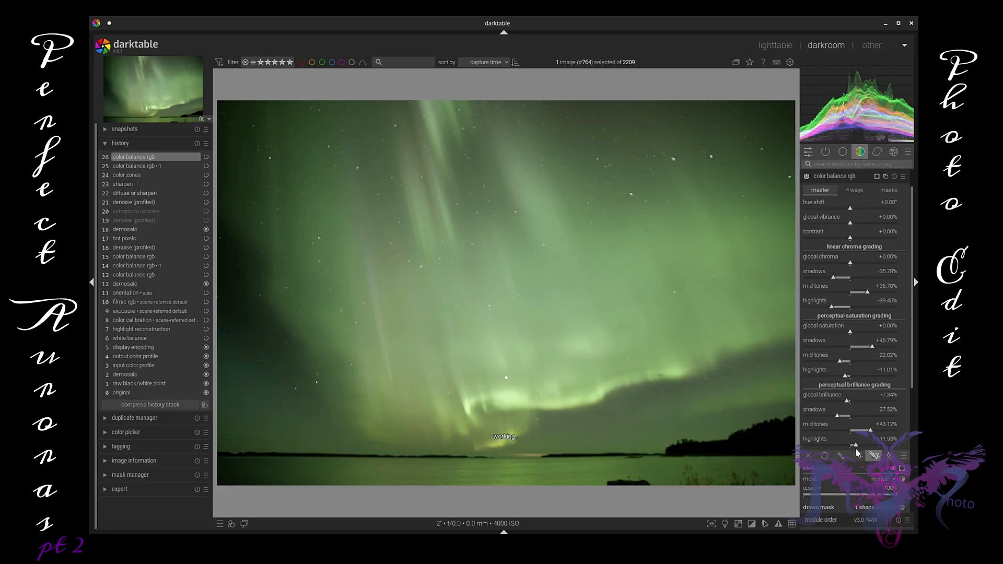
scroll(862, 452, "down", 2)
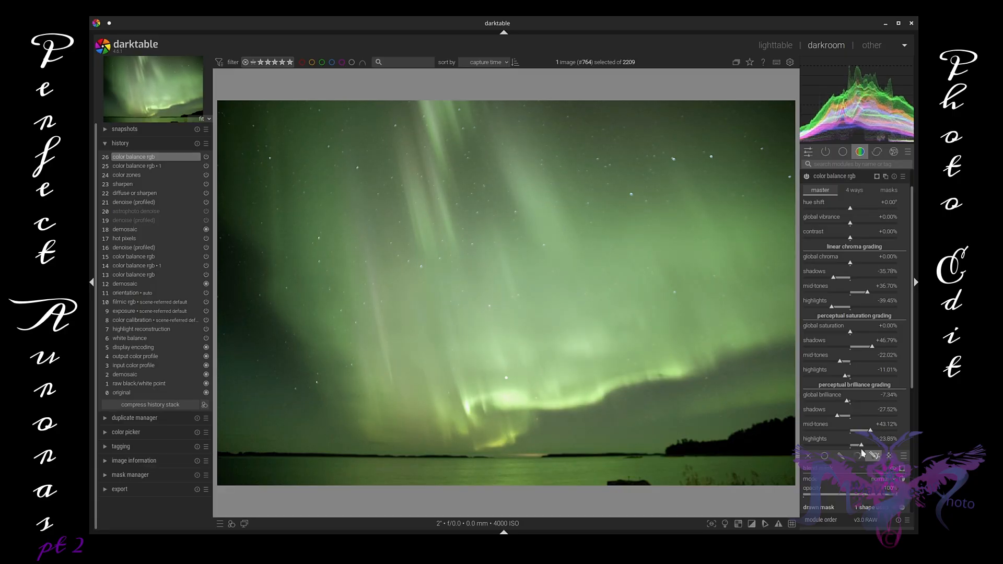
scroll(862, 452, "up", 1)
left_click(851, 176)
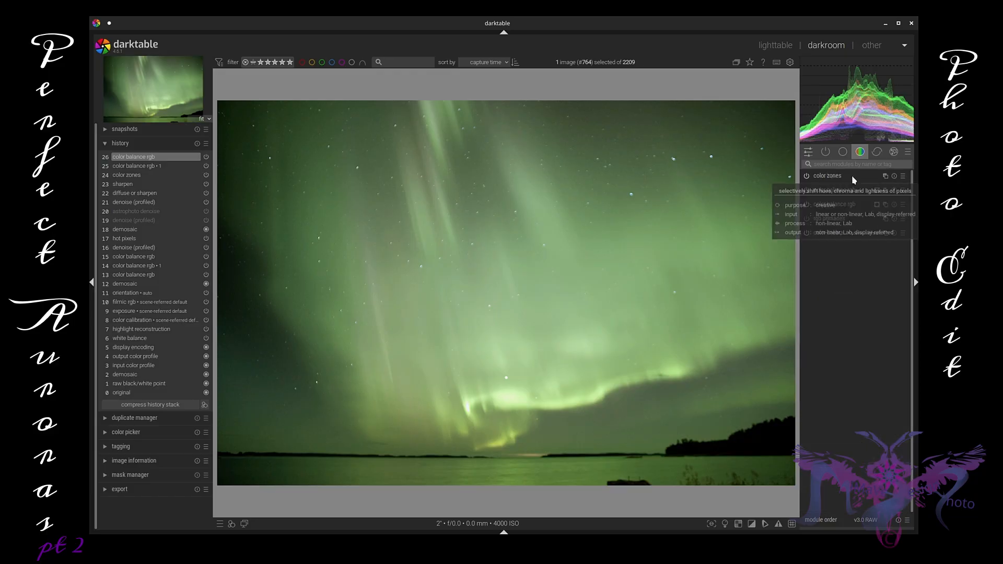